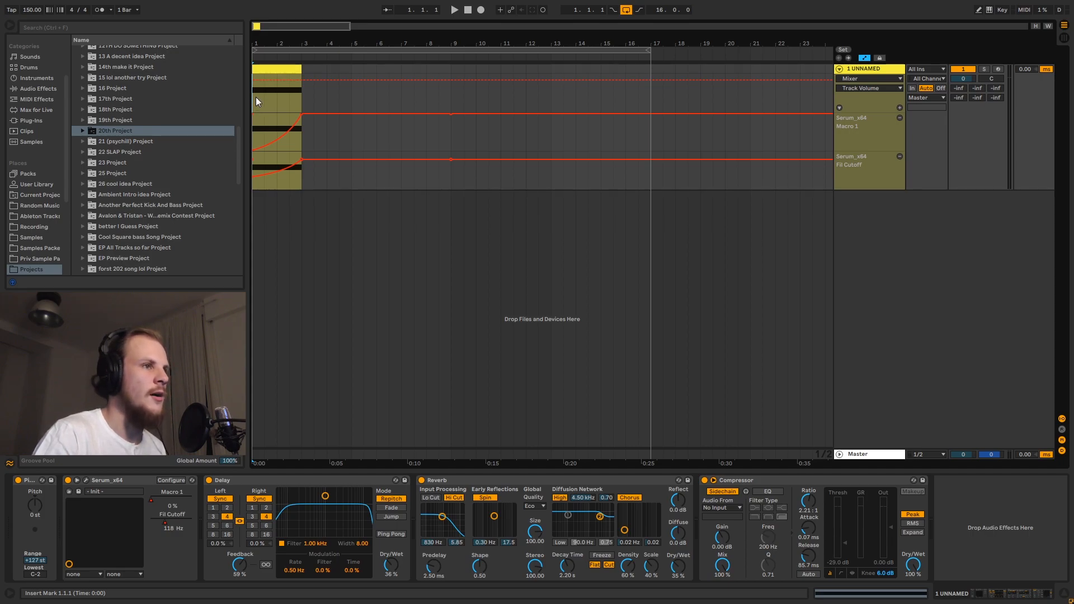
Play back the first track's automated riser clip and open its Serum instrument.
key("space")
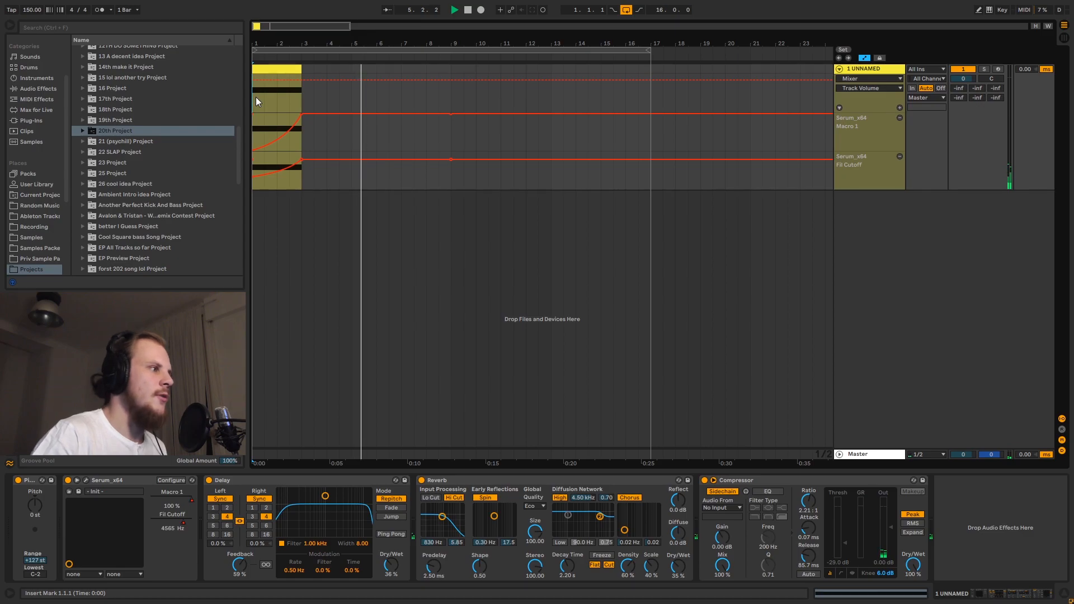
key("space")
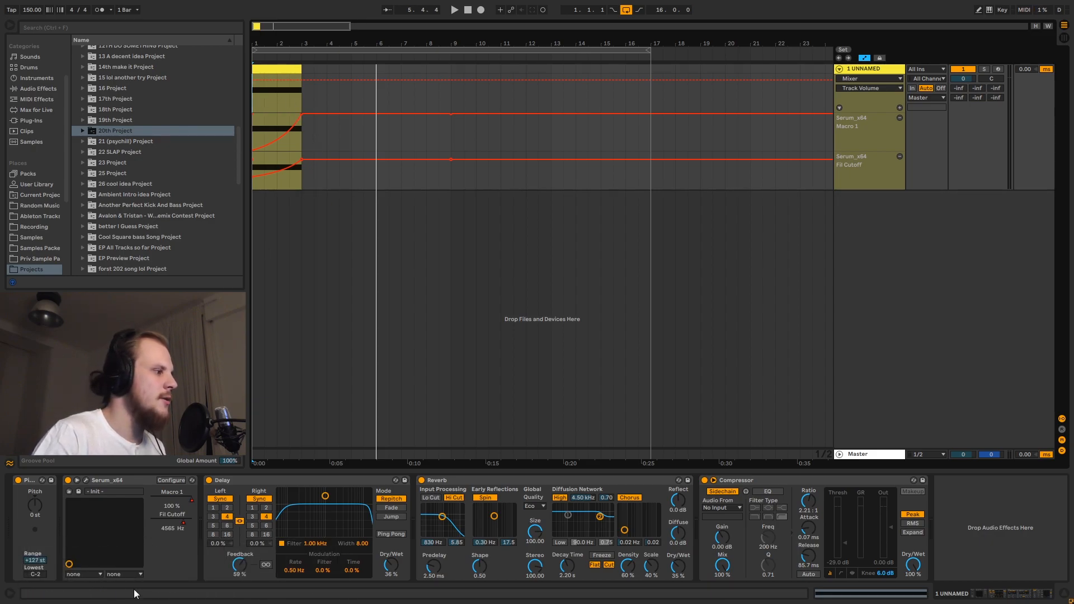
left_click(87, 481)
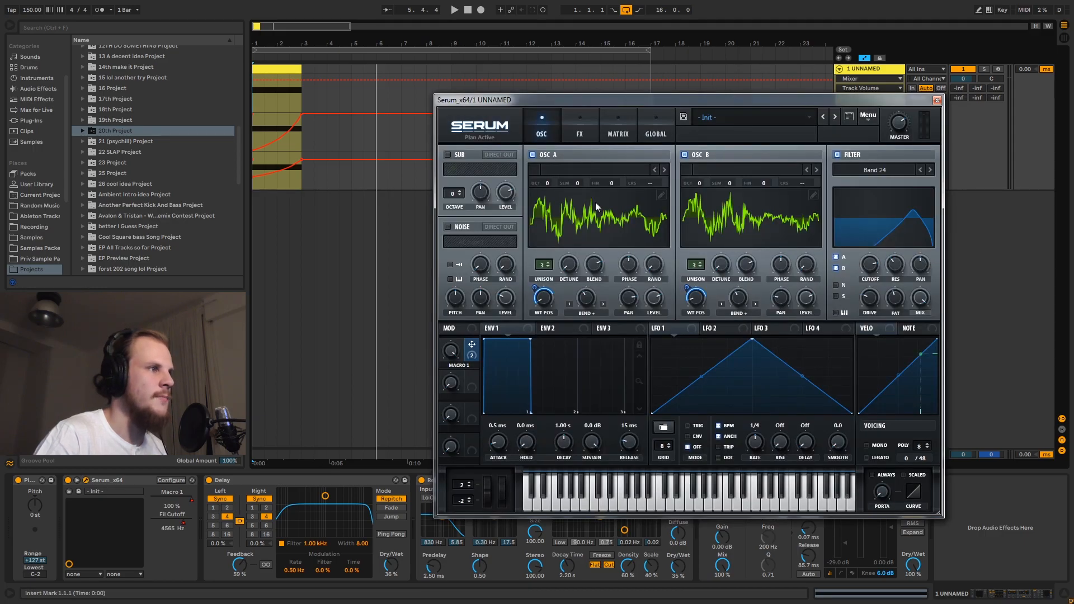
left_click_drag(613, 104, 570, 60)
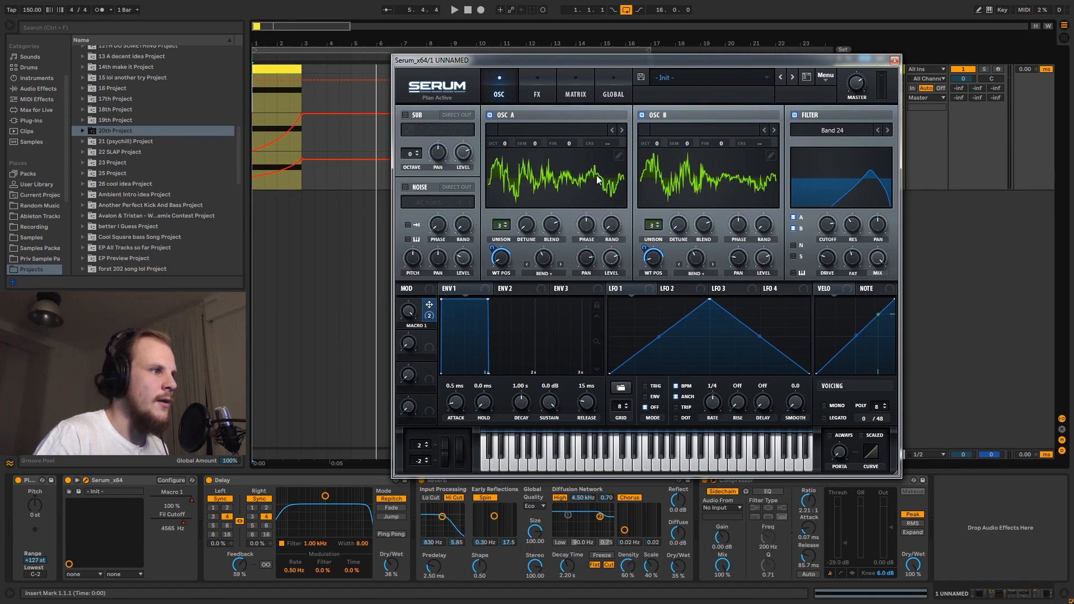
Examine the frames of Oscillator A's wavetable in the table editor, up to frame 21, and close the editor.
left_click(618, 155)
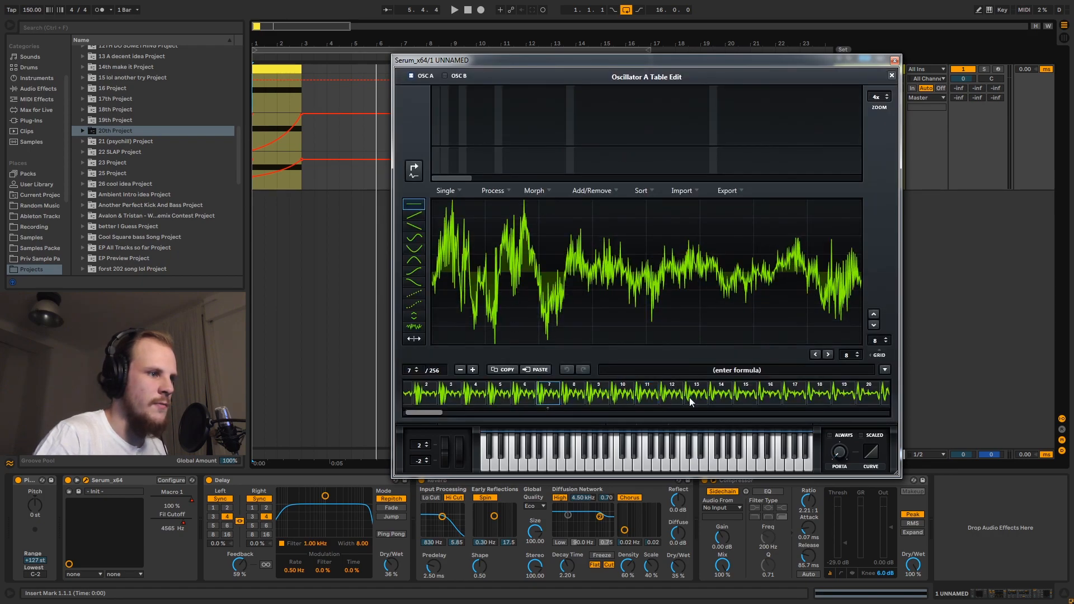
left_click(820, 394)
left_click(850, 392)
left_click(884, 394)
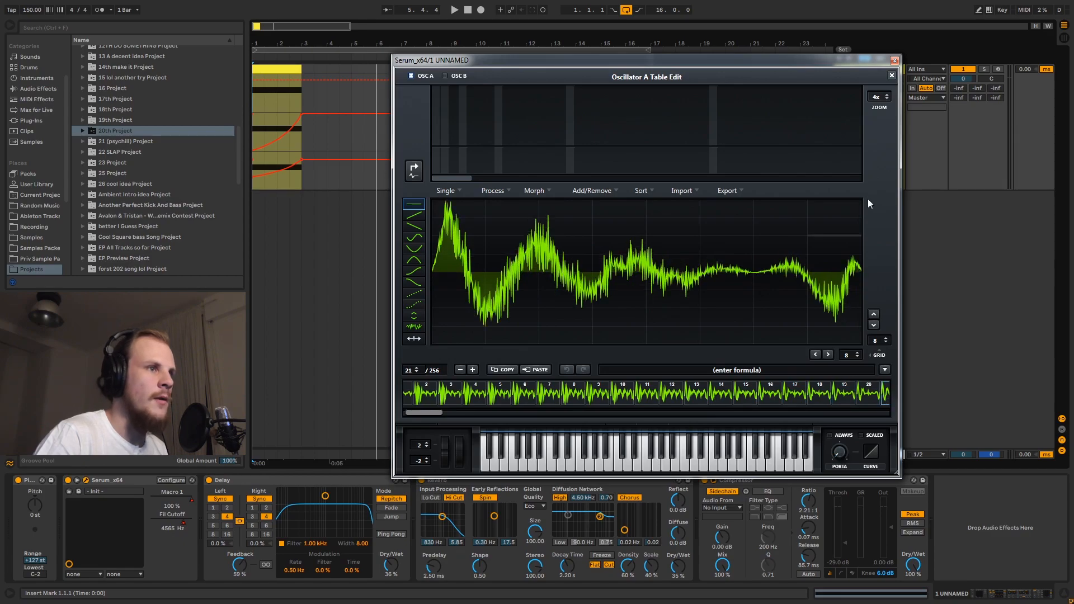
left_click(891, 76)
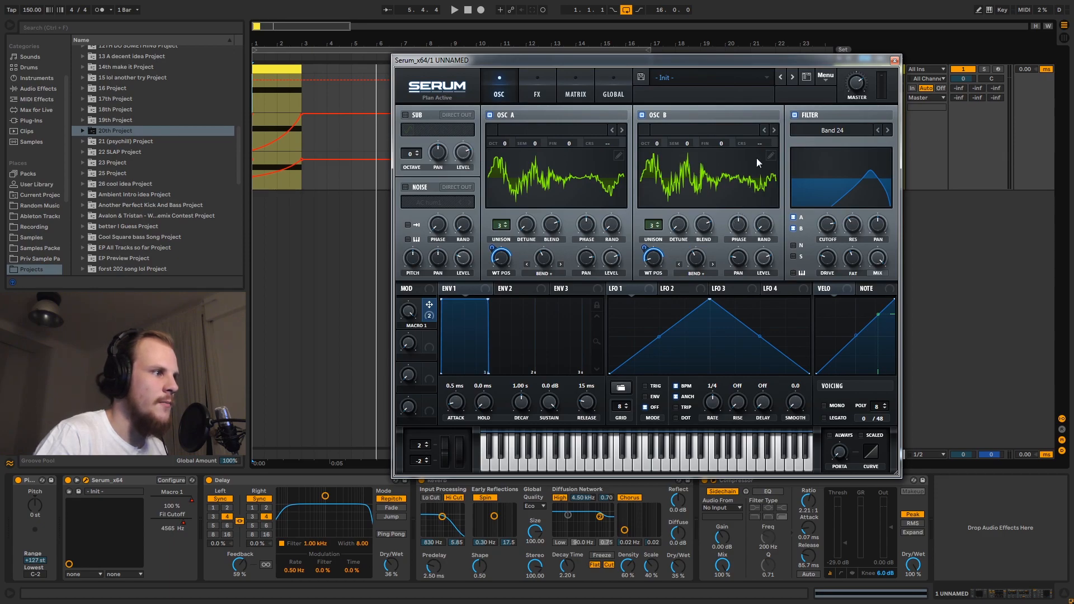
Lower Oscillator A's wavetable position slightly and close the Serum instrument.
left_click_drag(499, 259, 500, 272)
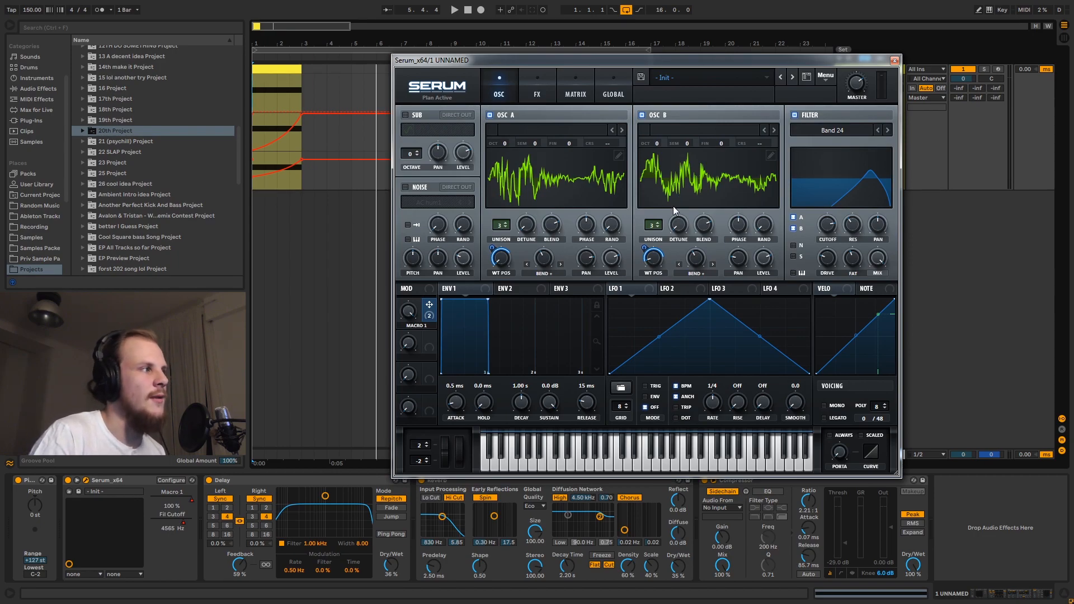
left_click(273, 67)
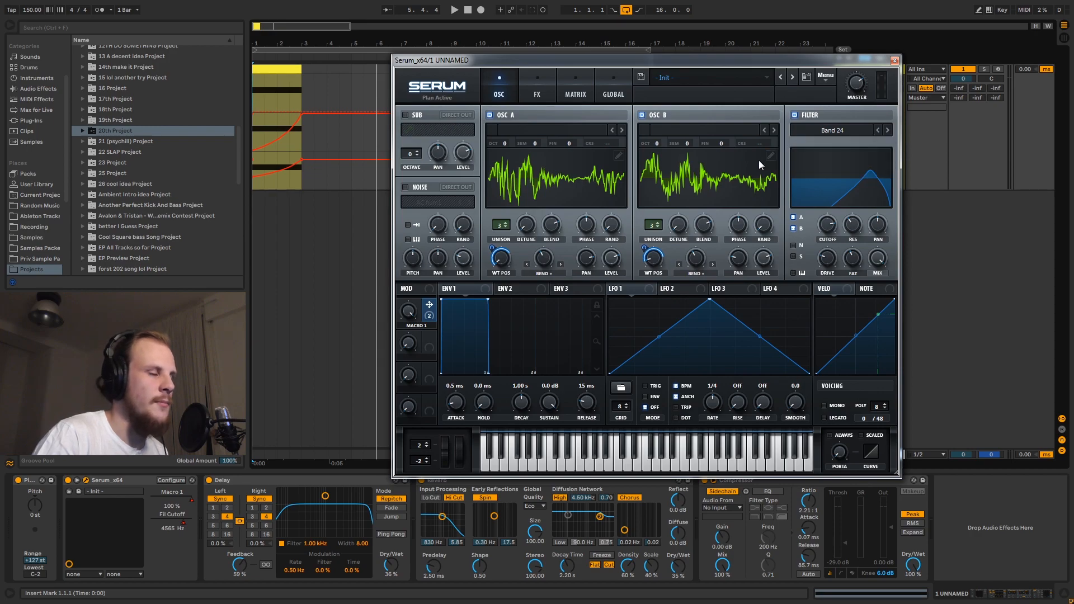
left_click(895, 61)
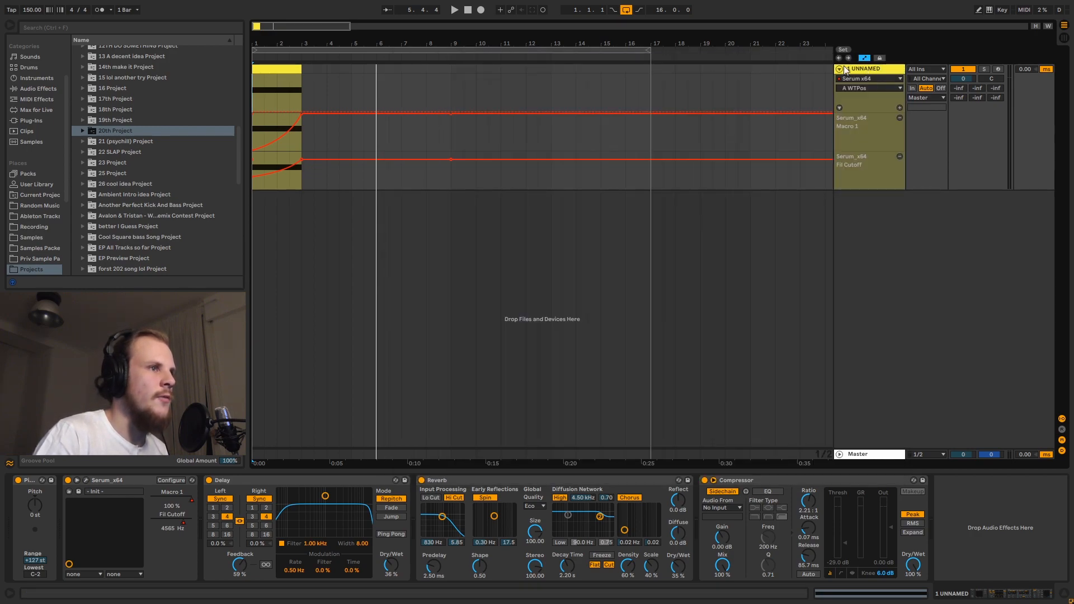
Fold the first track, insert a new MIDI track below it and create an empty MIDI clip spanning bars 1 to 3.
left_click(839, 69)
right_click(875, 105)
left_click(905, 121)
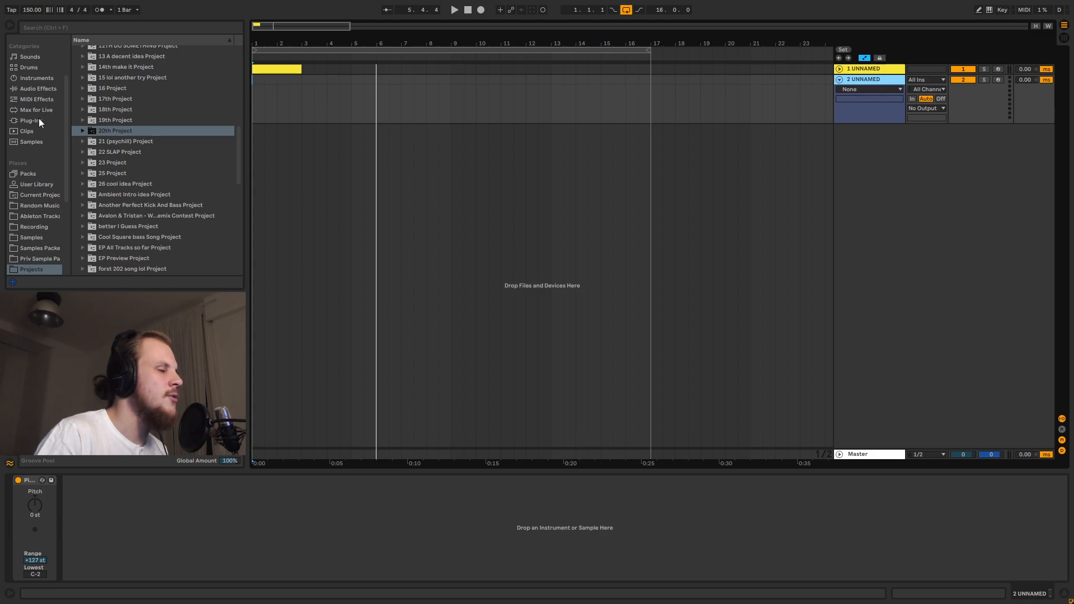
left_click_drag(254, 85, 297, 88)
key("ctrl+shift+m")
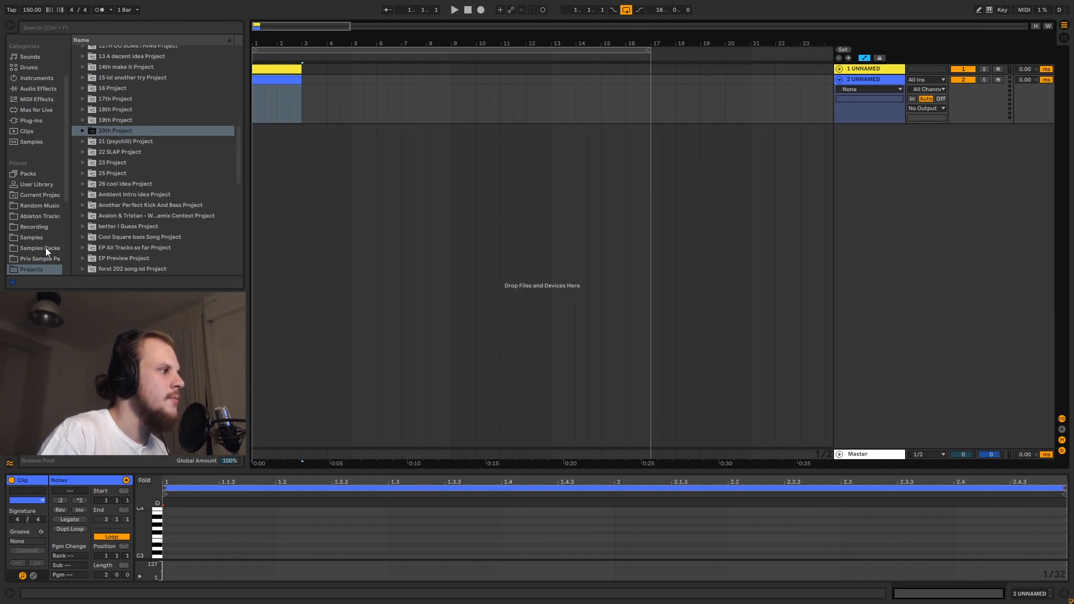
left_click(35, 98)
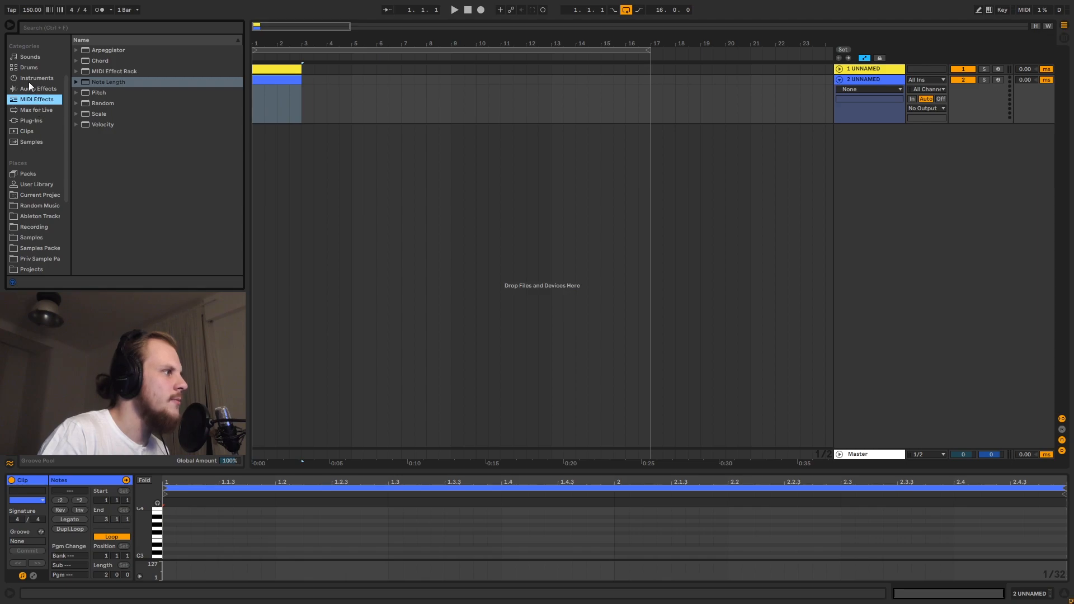
left_click(32, 79)
left_click(152, 144)
key("Return")
left_click_drag(184, 552, 183, 543)
left_click(263, 480)
key("Delete")
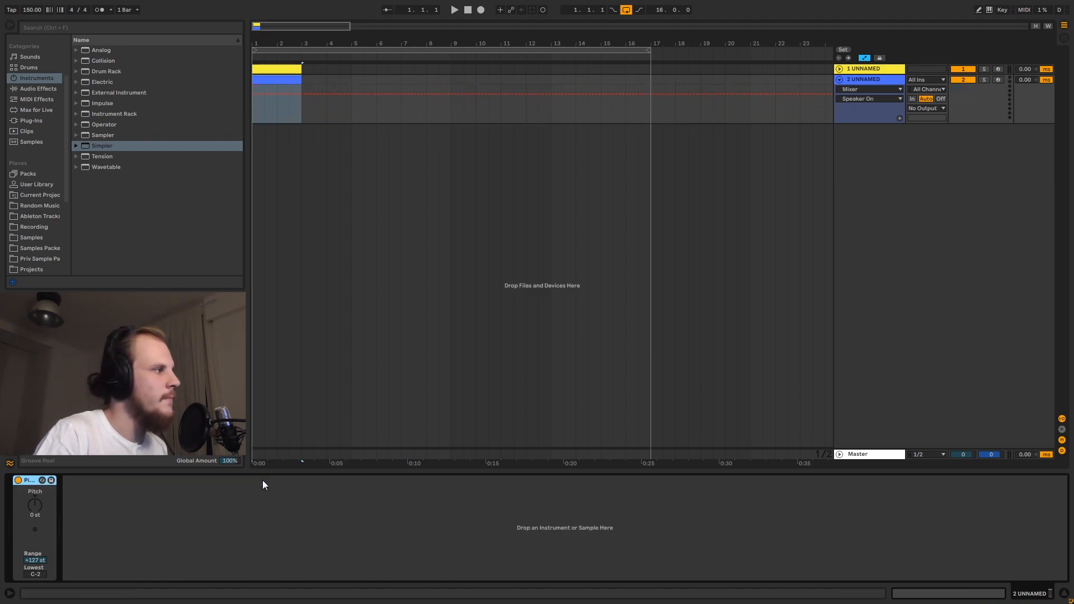
Load the Xfer Records Serum_x64 VST instrument onto the second track.
left_click(35, 121)
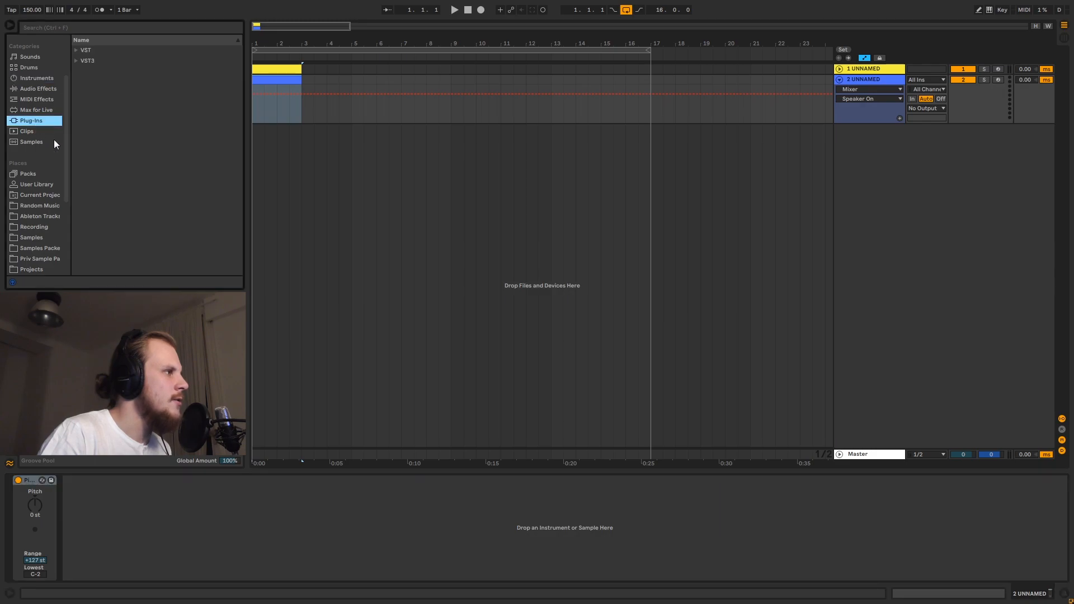
left_click(77, 50)
left_click(82, 82)
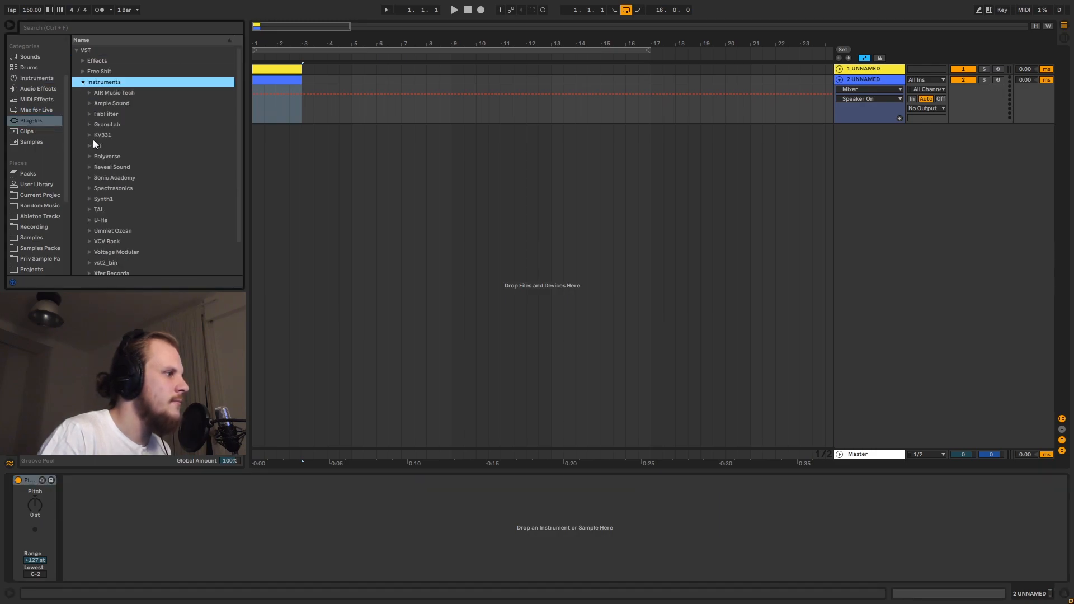
left_click(93, 238)
left_click_drag(120, 248, 160, 553)
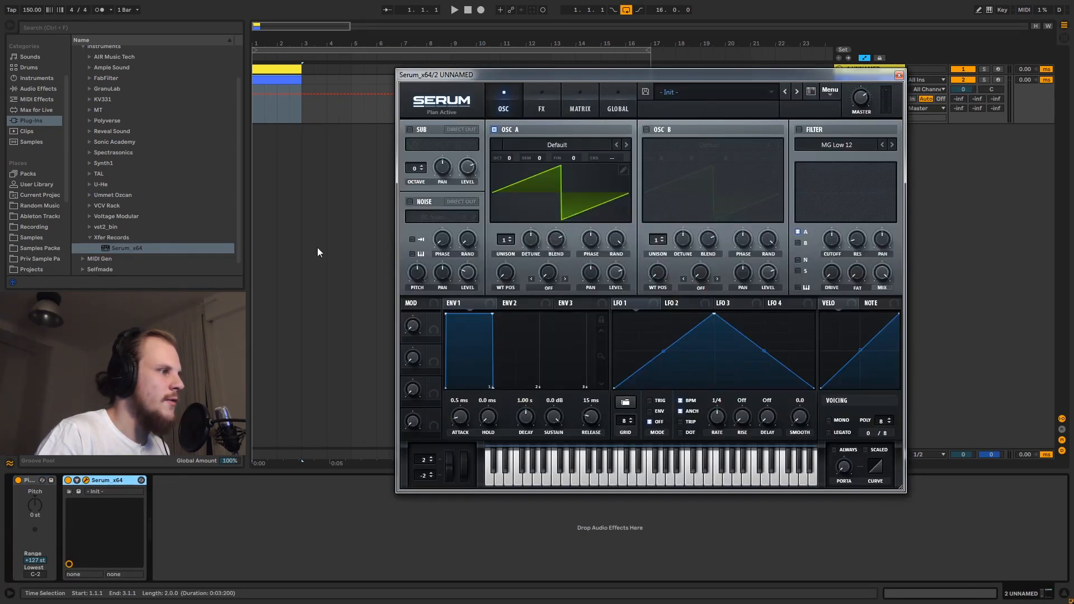
Find the KSHMR_Break_Beat_Loops folder within the full drum loops of the Sounds of KSHMR Vol.3 sample pack.
left_click(44, 248)
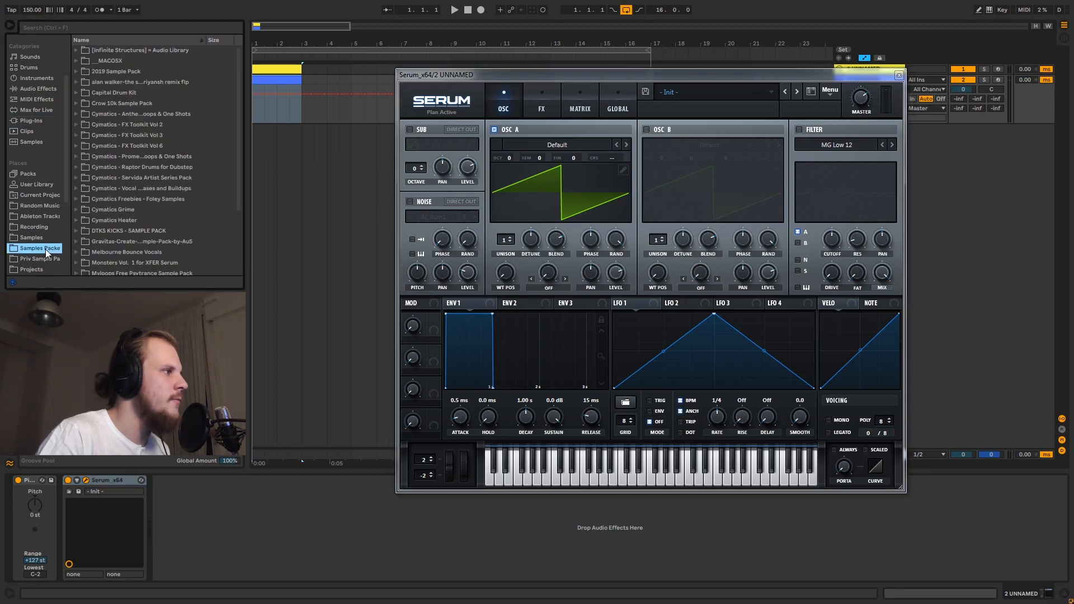
scroll(127, 177, "down", 3)
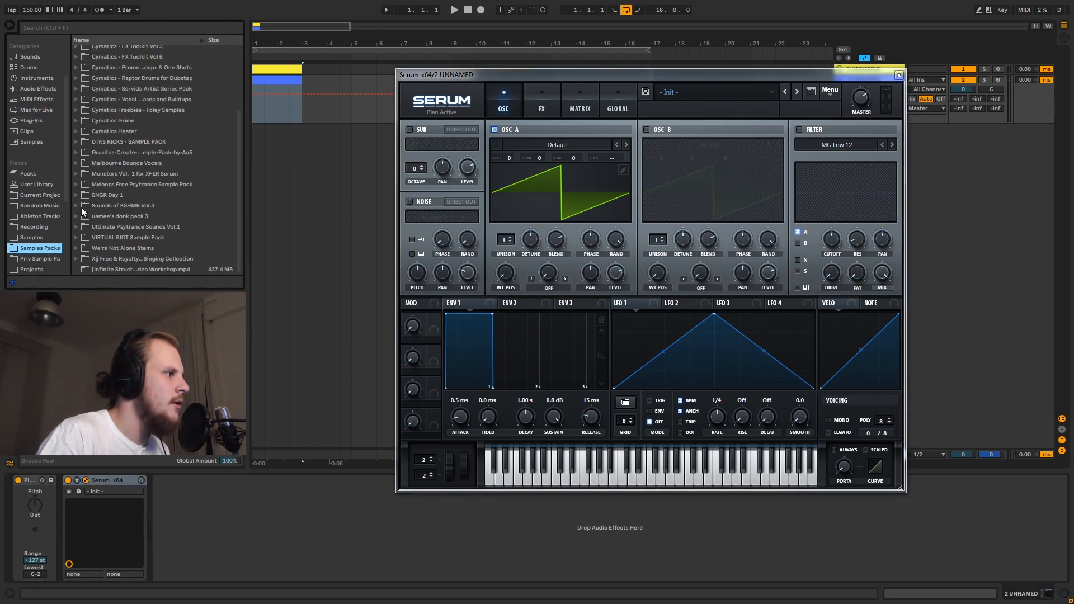
left_click(76, 206)
left_click(84, 157)
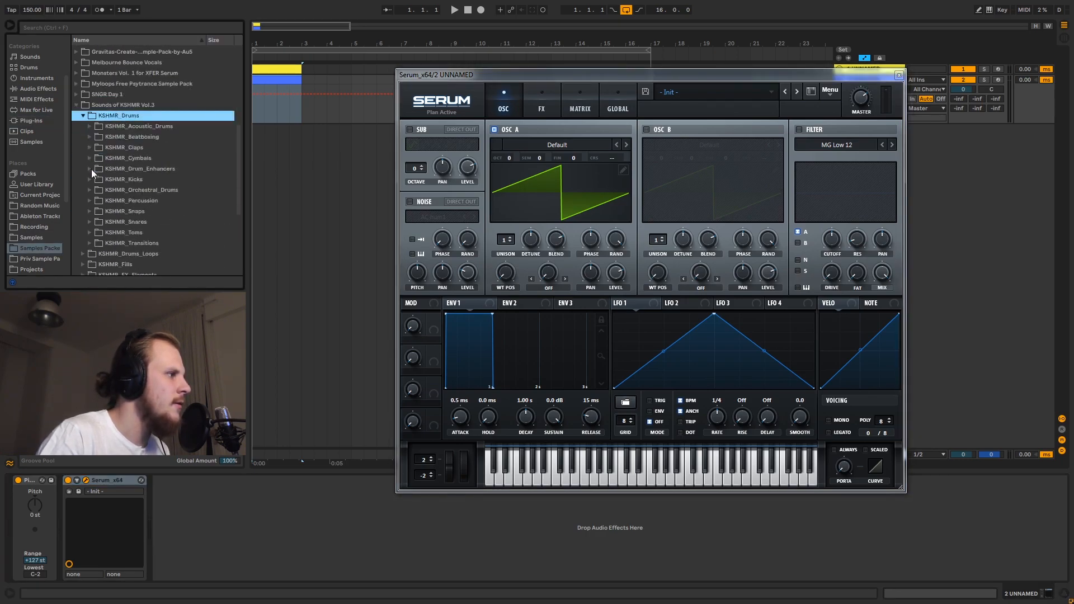
left_click(82, 116)
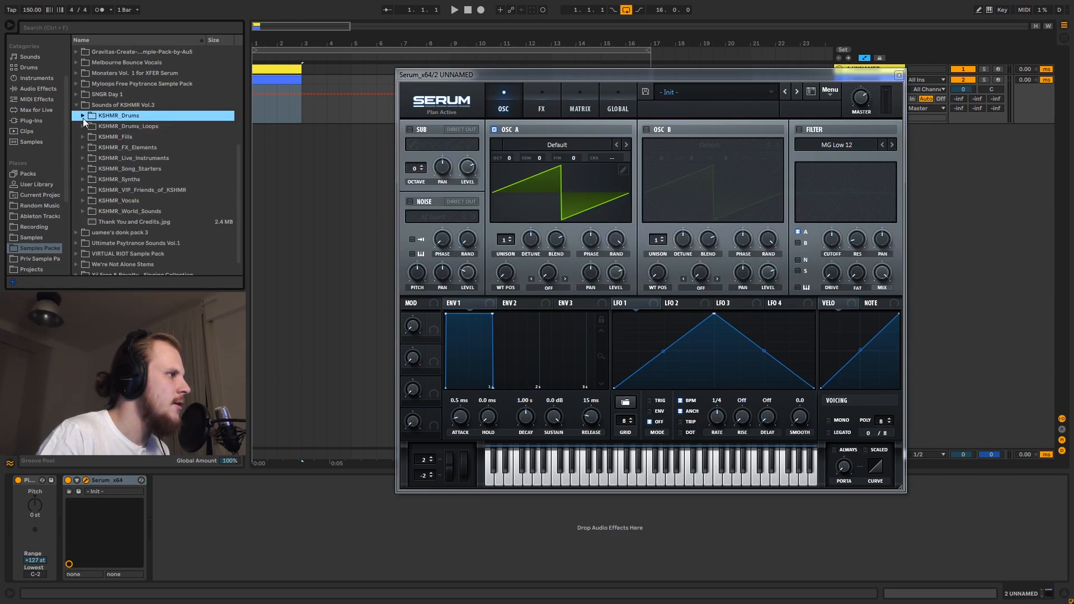
left_click(82, 127)
left_click(88, 138)
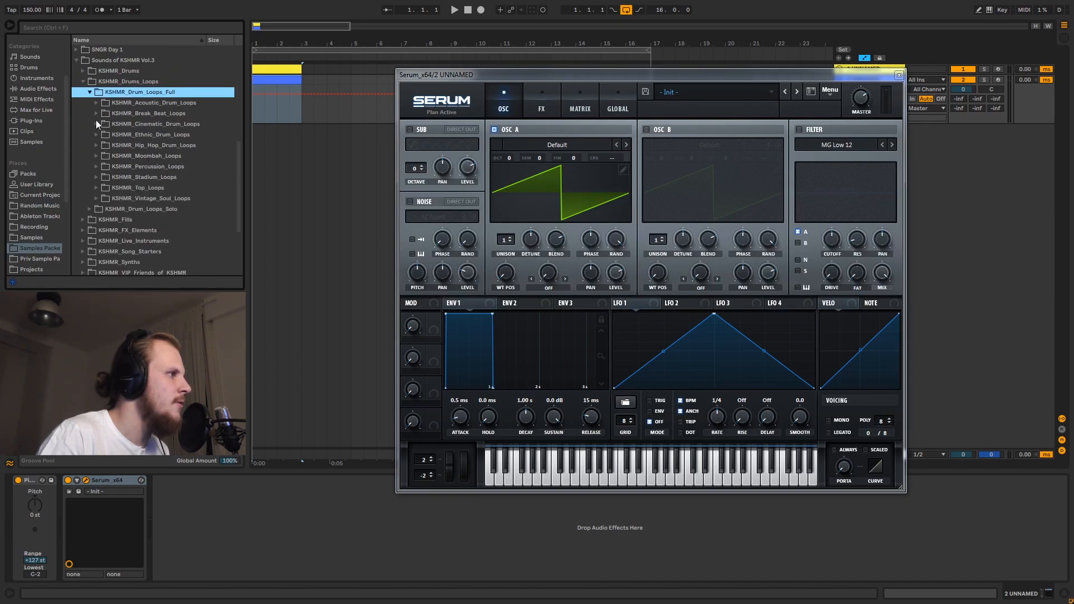
left_click(96, 113)
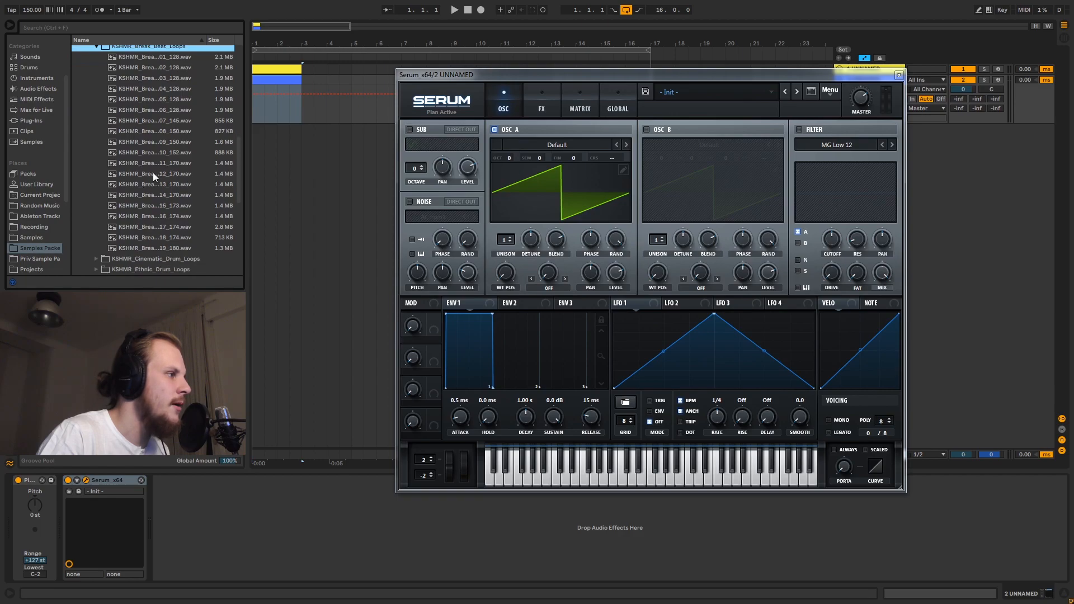
Import the KSHMR_Break_Beat_Loop_14_170 sample into Oscillator A as a wavetable using FFT 2048.
left_click_drag(139, 194, 538, 217)
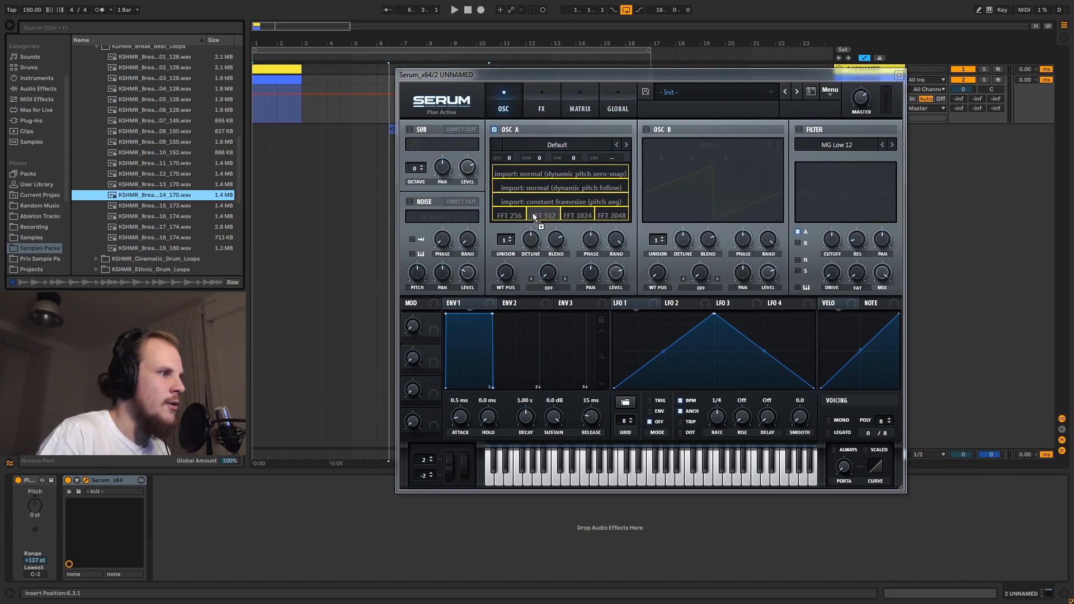
mouse_move(606, 217)
left_mouse_down()
mouse_move(626, 217)
mouse_move(607, 218)
mouse_move(616, 221)
left_mouse_up()
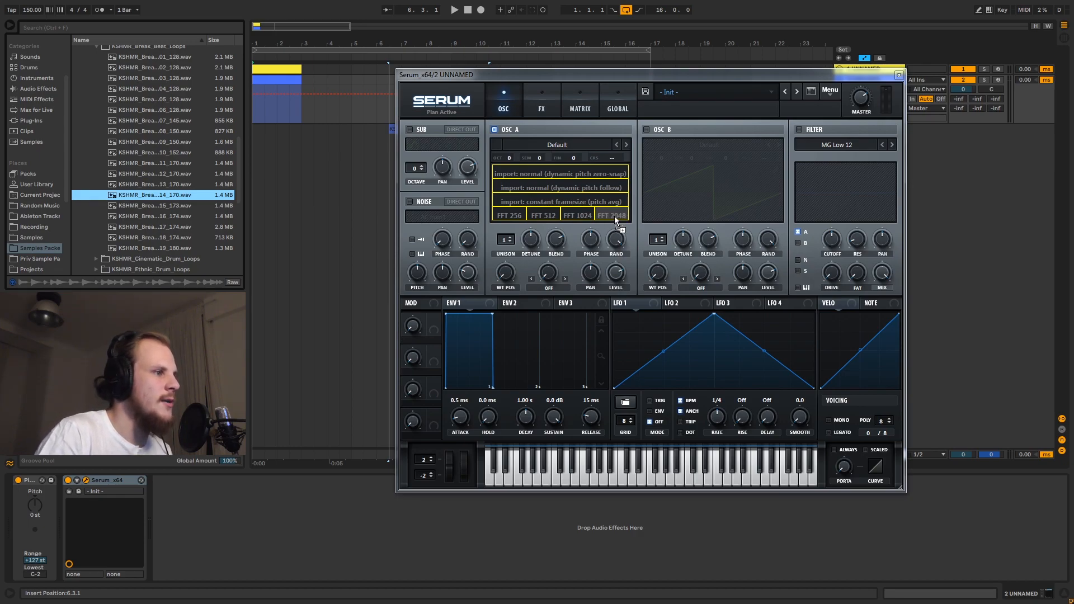
left_click_drag(615, 221, 611, 220)
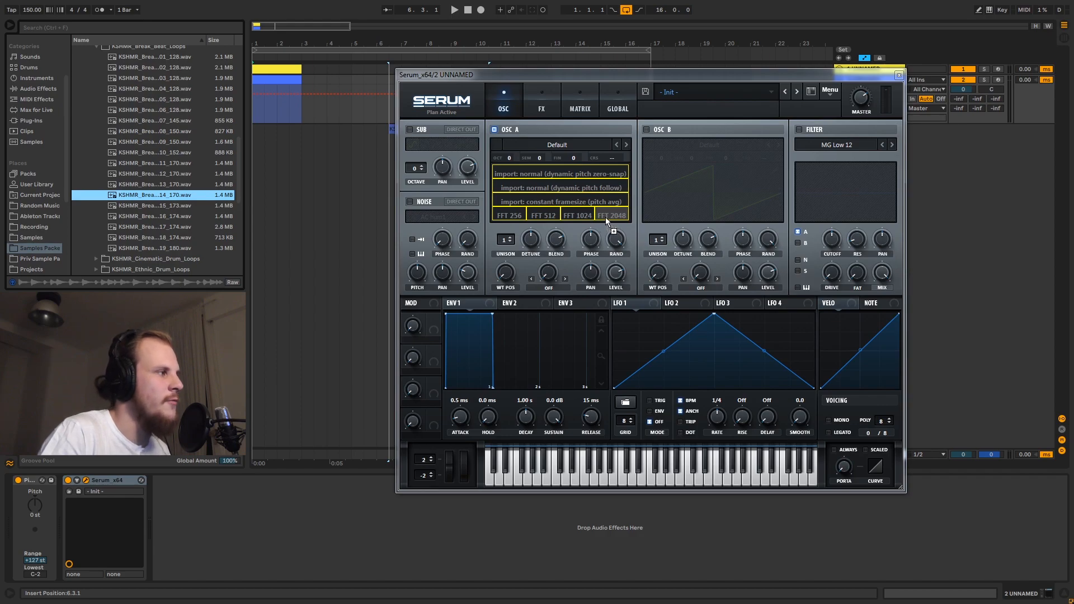
left_click_drag(613, 220, 619, 221)
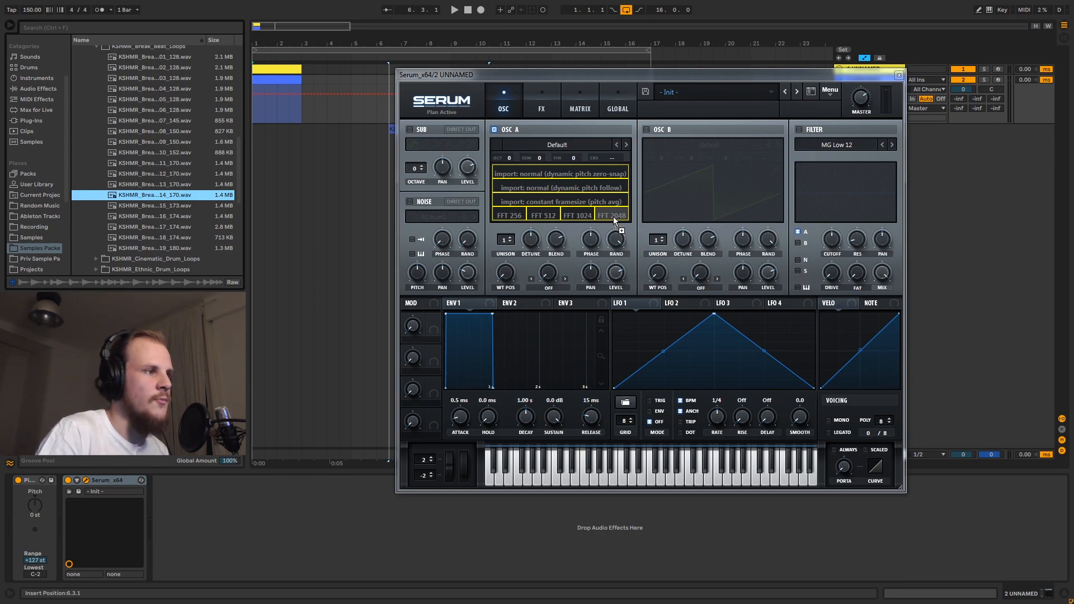
left_click_drag(614, 220, 613, 217)
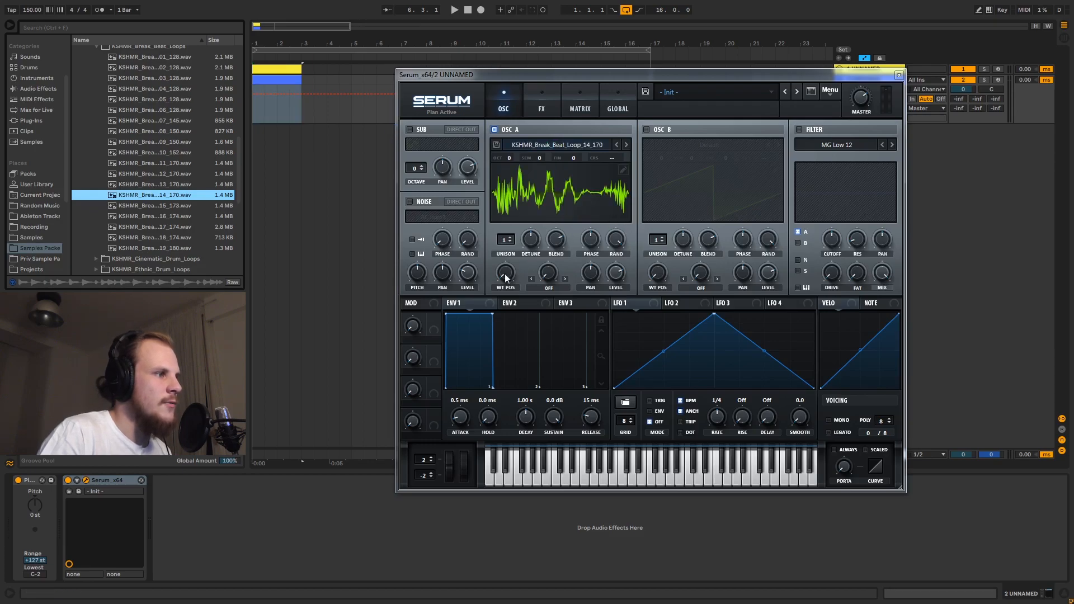
Sweep Oscillator A's wavetable position up and back down to the start to preview the imported frames.
mouse_move(505, 279)
mouse_move(506, 281)
left_mouse_down()
mouse_move(546, 175)
mouse_move(513, 280)
left_mouse_up()
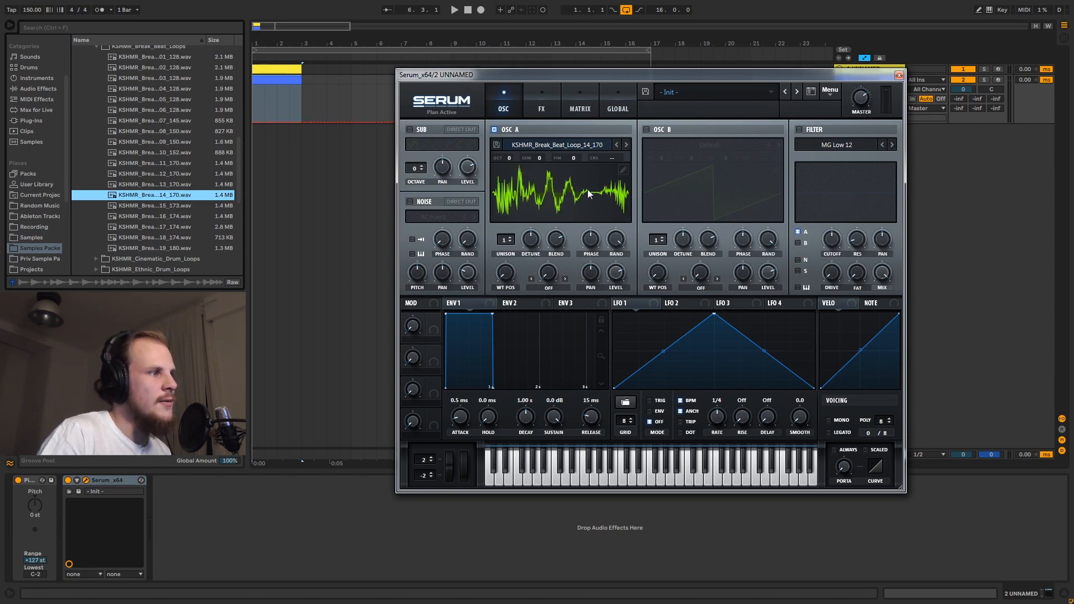
left_click_drag(510, 274, 523, 231)
left_click_drag(510, 271, 505, 333)
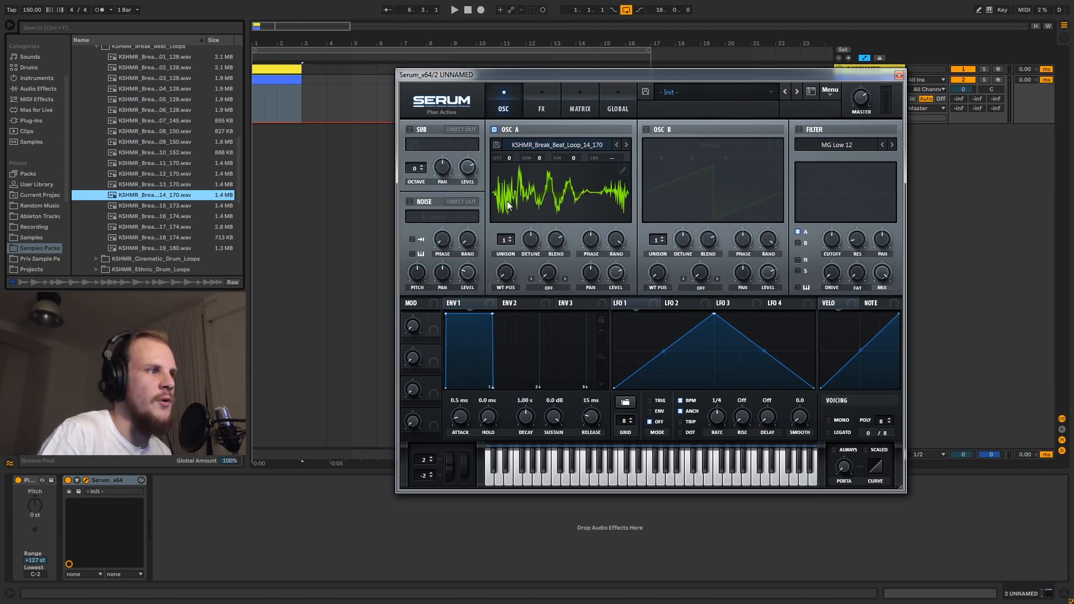
In Oscillator A's table editor, remove all wavetable frames from frame 17 to the end.
left_click(623, 171)
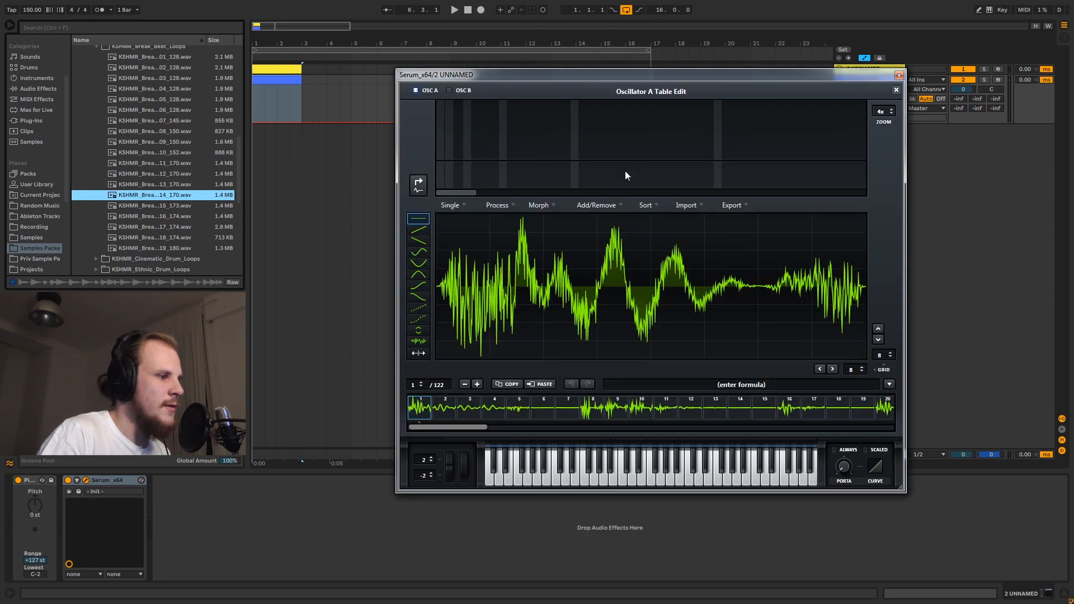
left_click(812, 408)
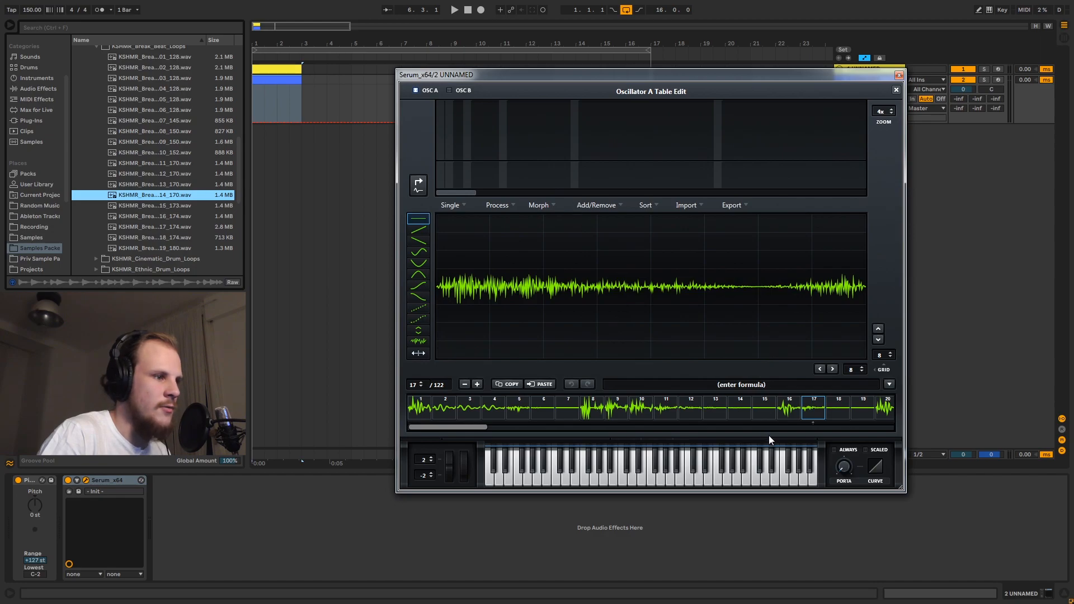
left_click(588, 207)
left_click(637, 284)
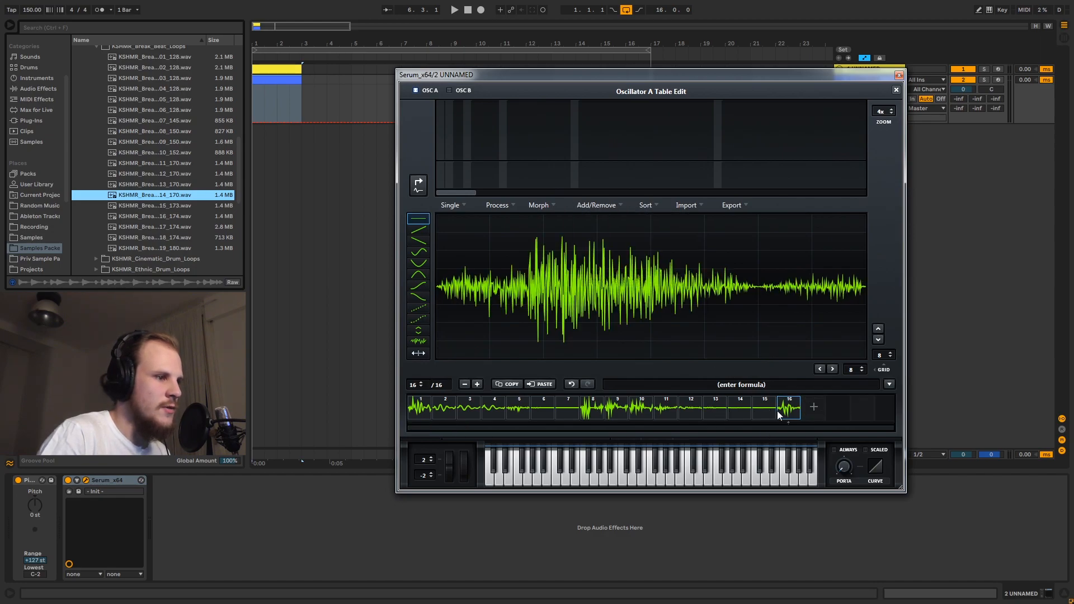
Remove the near-silent frames 13 to 15 from Oscillator A's wavetable, and also remove frames 6 and 7.
left_click_drag(757, 411, 716, 408)
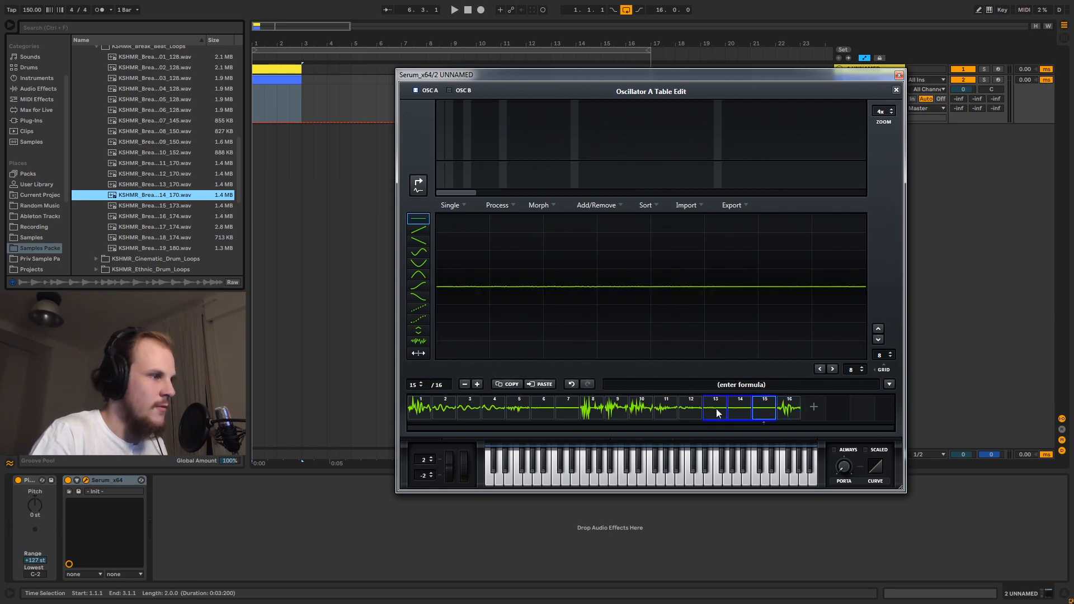
left_click(600, 207)
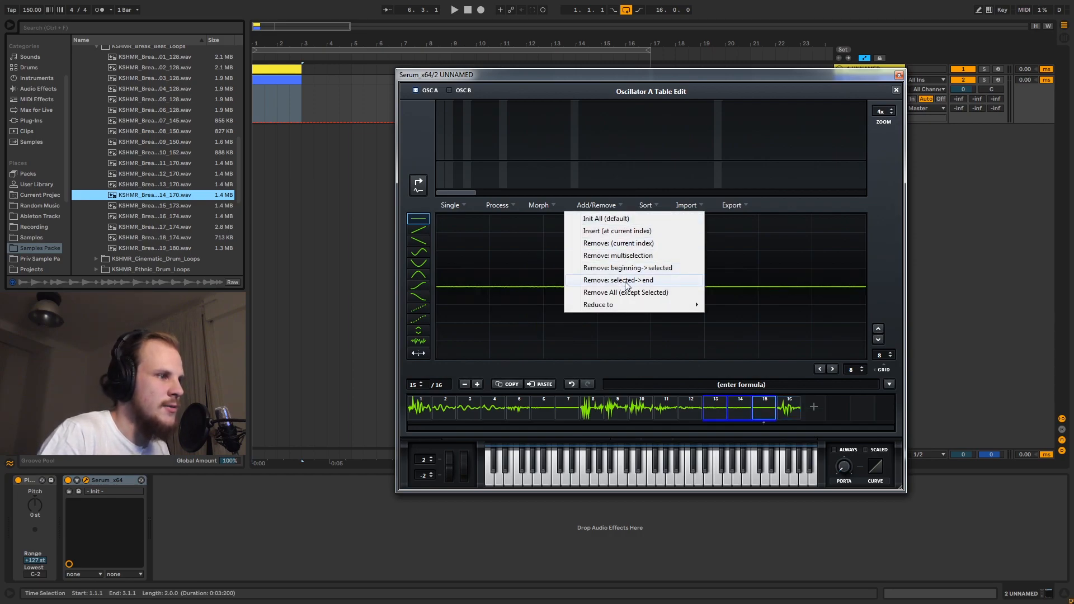
left_click(617, 255)
left_click(566, 413)
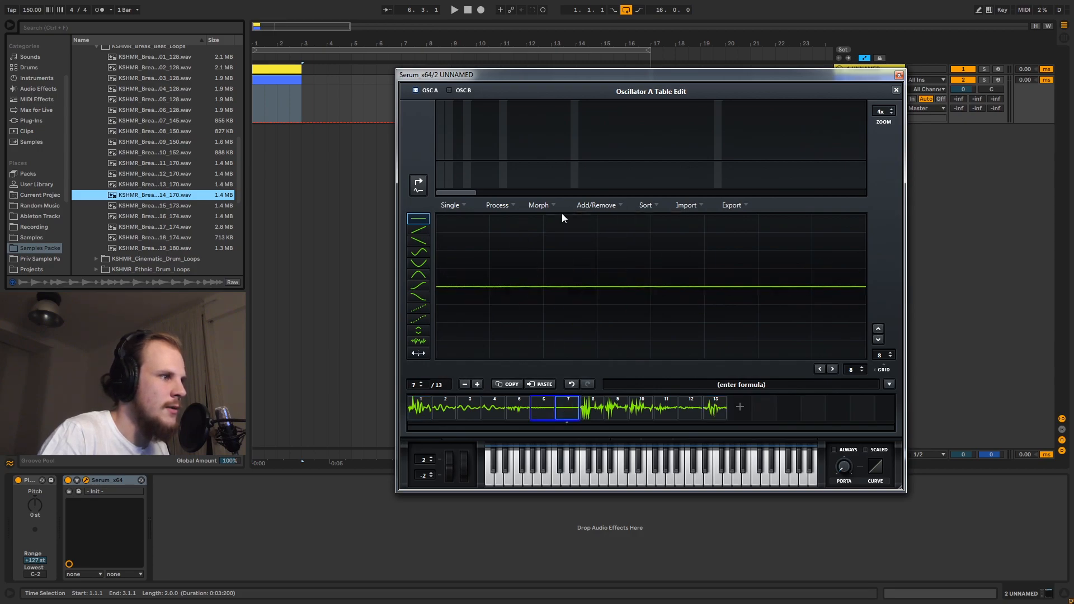
left_click(596, 205)
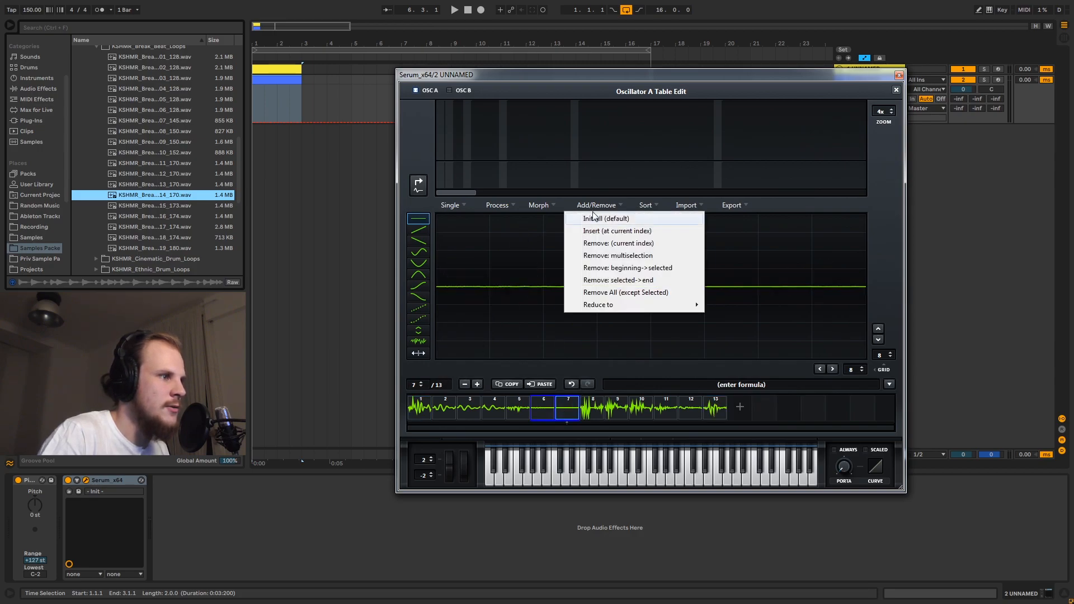
left_click(616, 261)
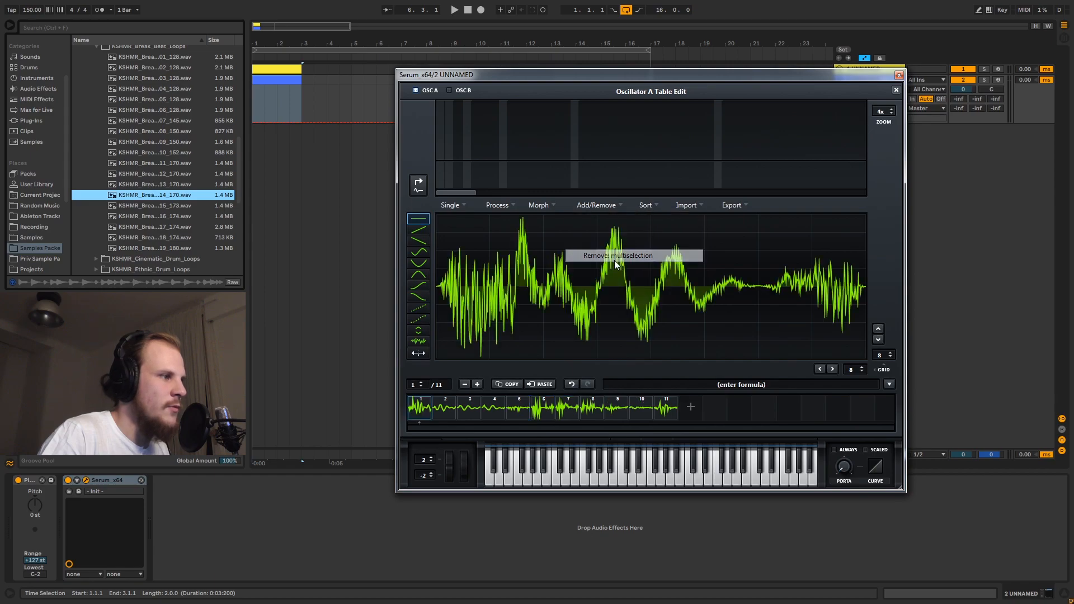
Morph Oscillator A's remaining frames into a 256-frame wavetable, normalize each frame separately, and close the table editor.
left_click(545, 210)
left_click(591, 231)
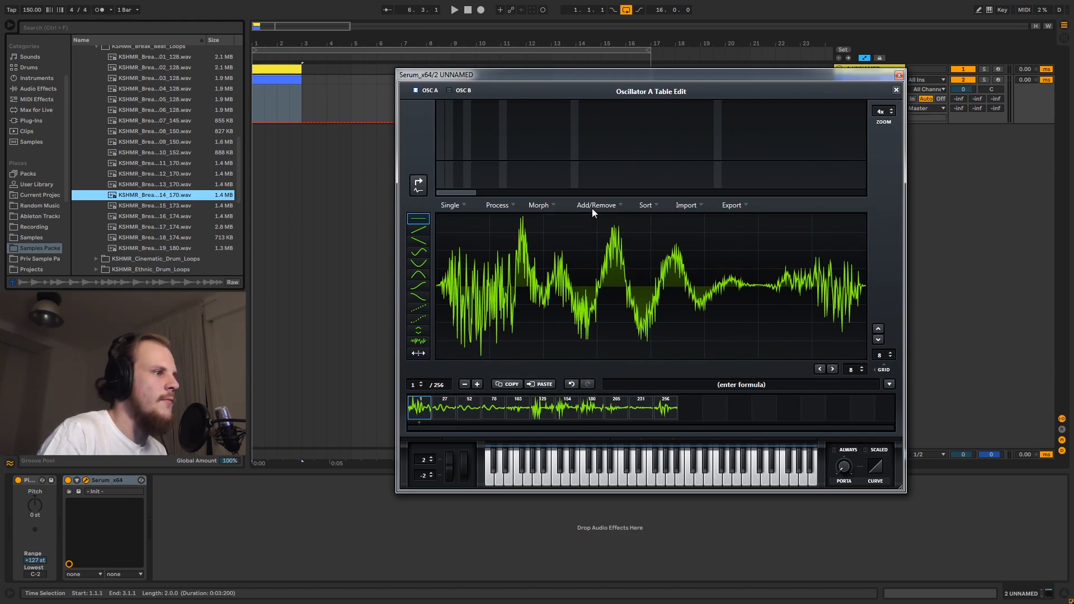
left_click(499, 206)
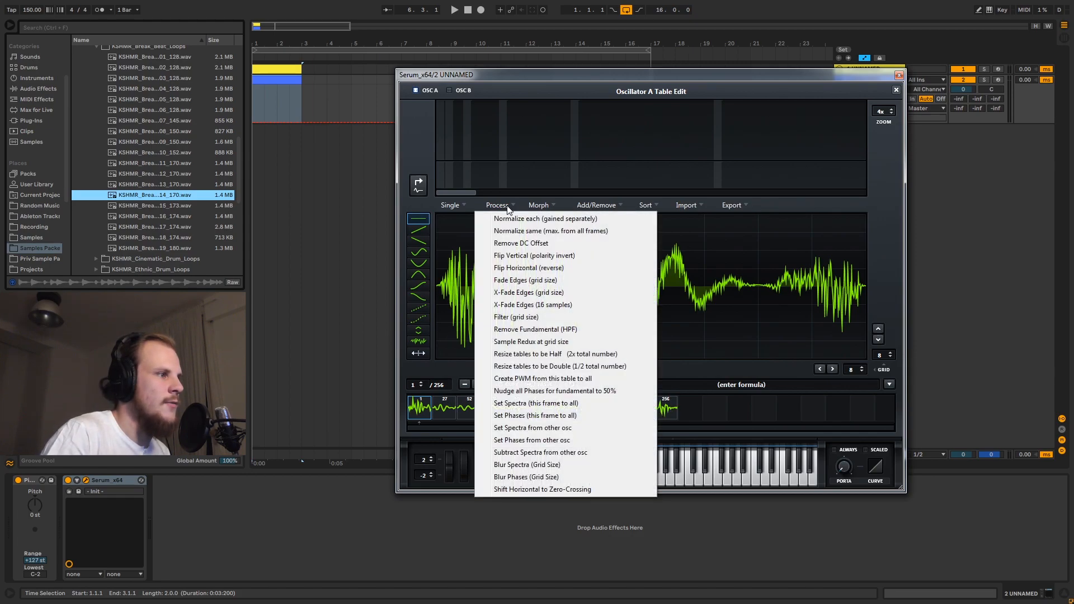
left_click(545, 219)
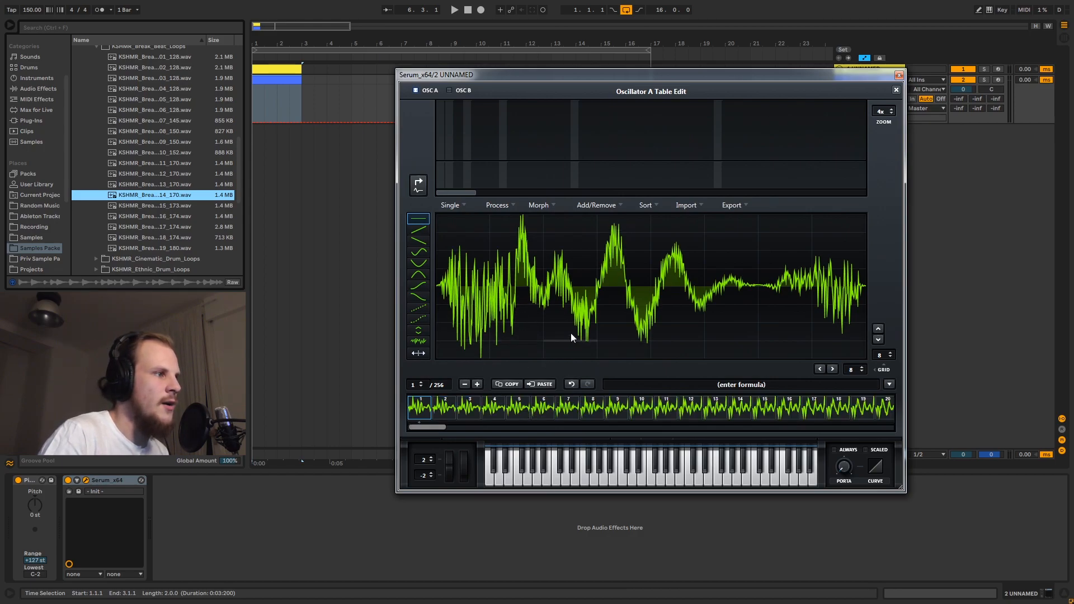
left_click_drag(439, 427, 415, 432)
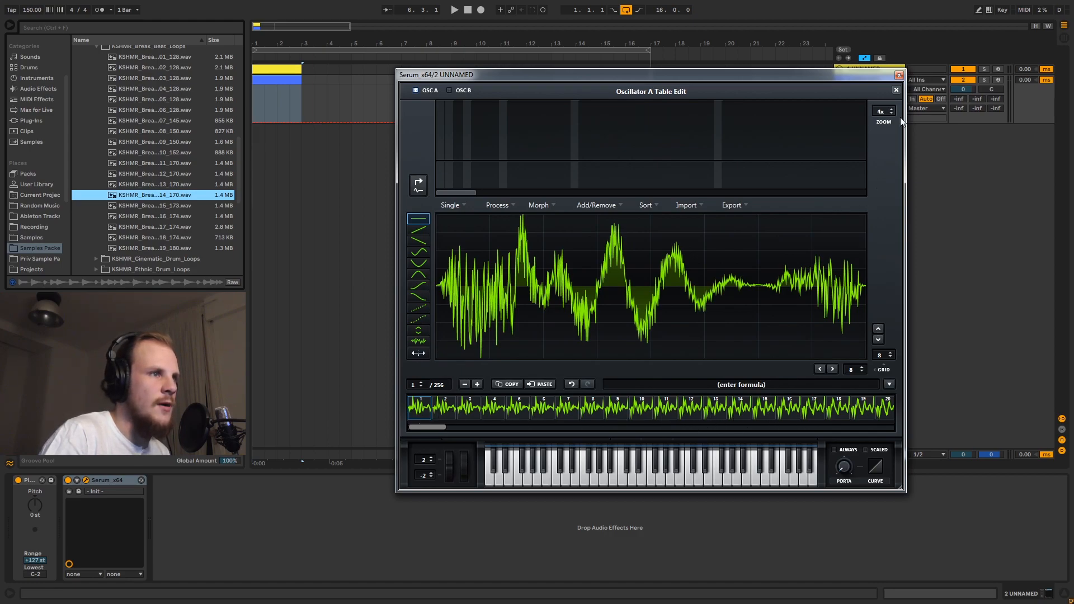
left_click(895, 89)
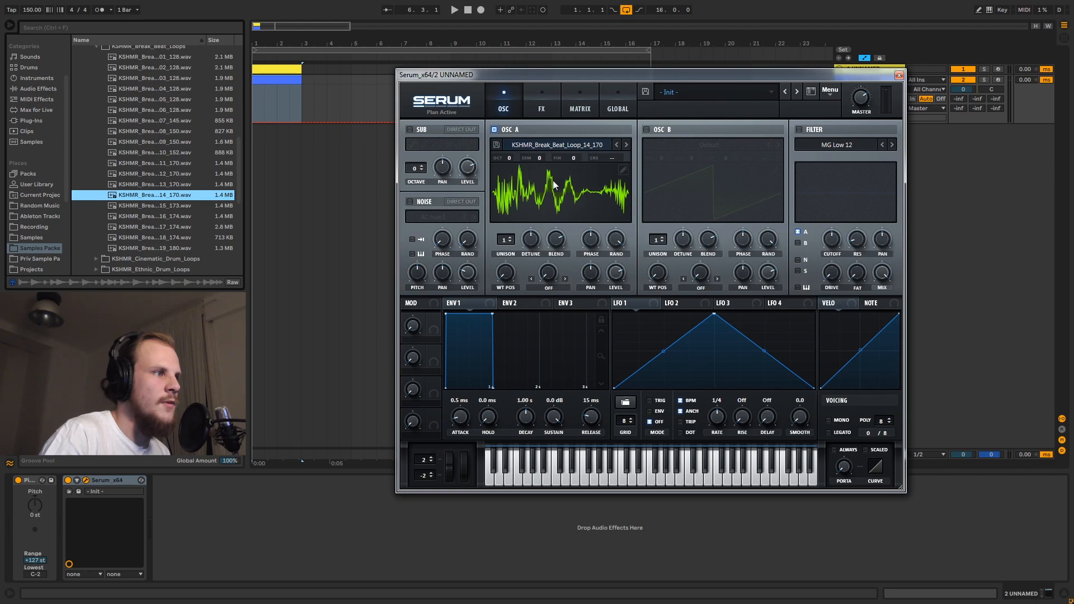
Copy Oscillator A to Oscillator B and raise Oscillator B's wavetable position slightly.
left_click(831, 97)
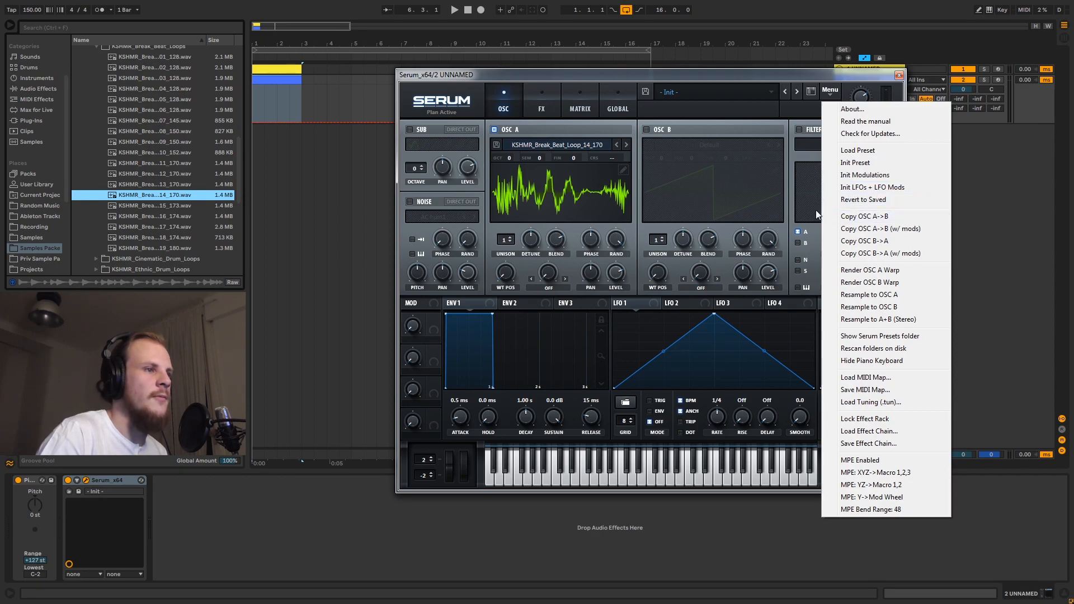
left_click(866, 221)
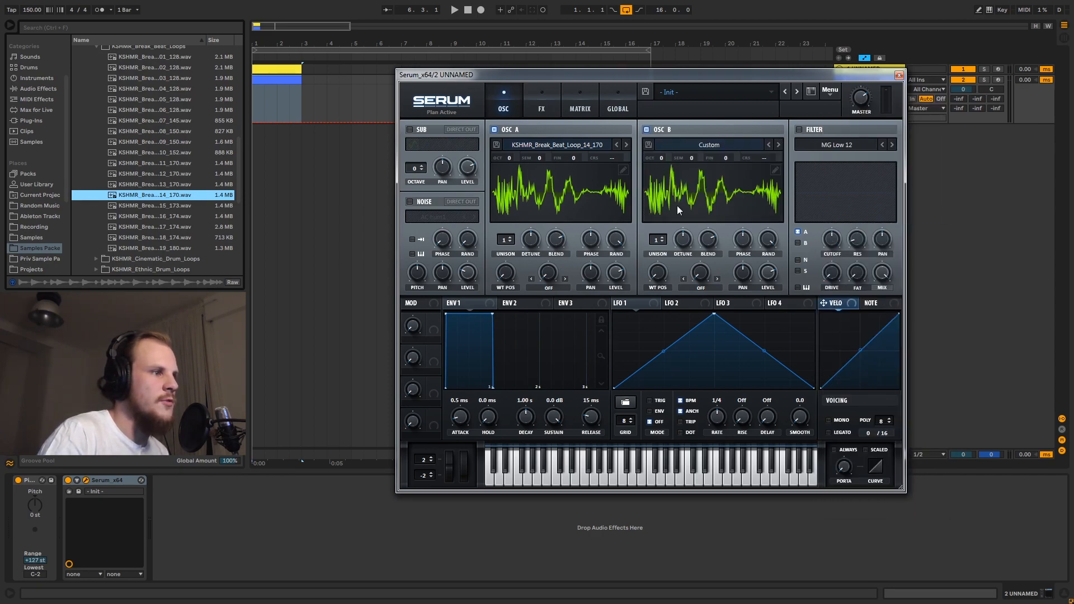
mouse_move(659, 268)
left_mouse_down()
mouse_move(658, 278)
mouse_move(665, 266)
left_mouse_up()
Assign Macro 1 to both oscillators' wavetable positions and set its modulation amount for Oscillator A to 65.
left_click_drag(435, 317, 508, 281)
left_click_drag(660, 287, 662, 273)
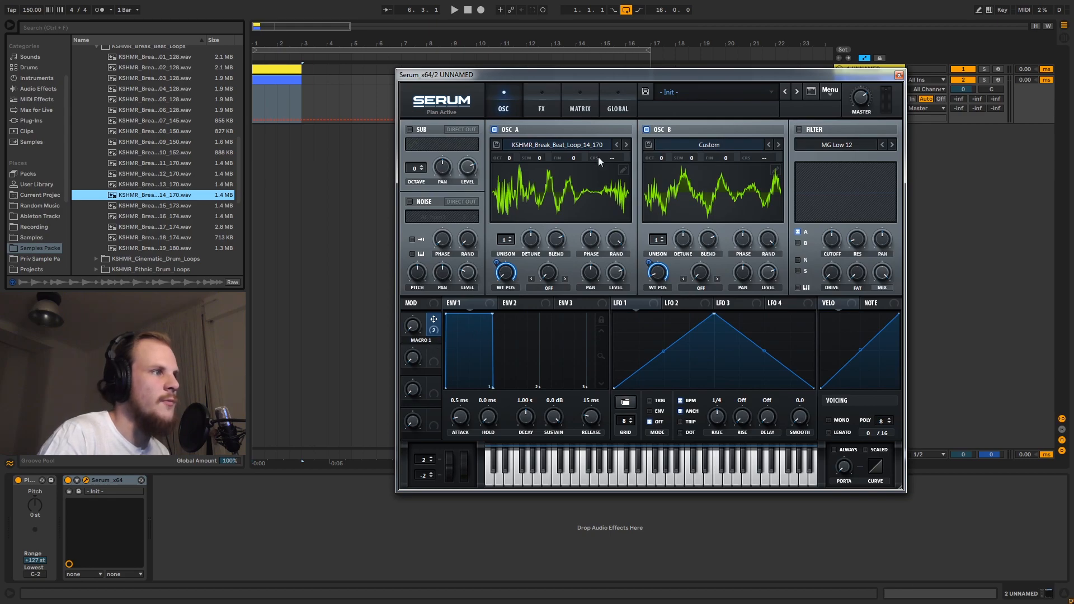
left_click(582, 109)
double_click(566, 146)
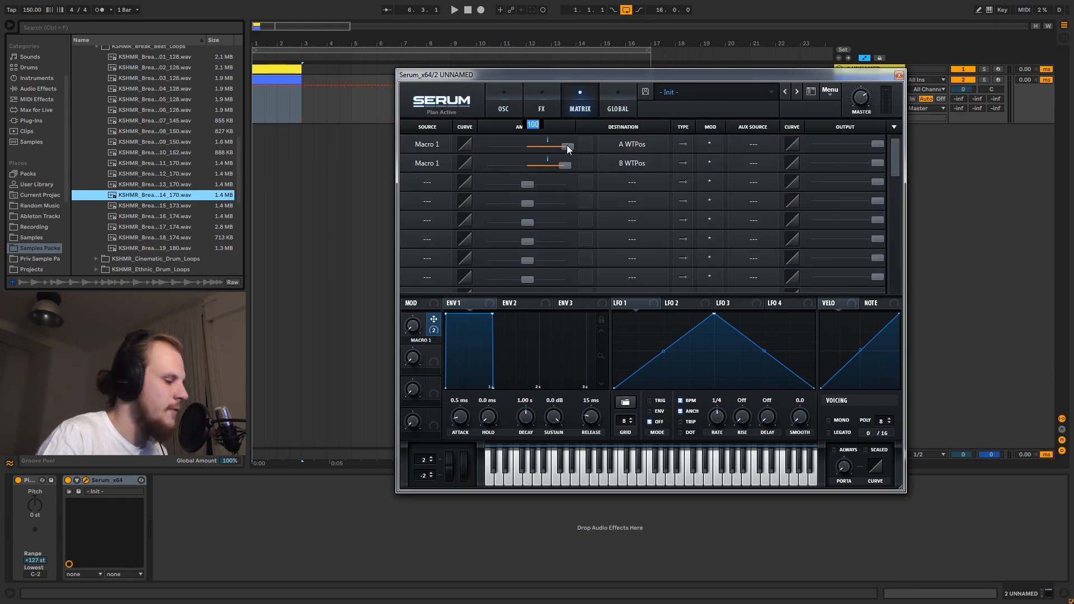
type("65")
key("Return")
left_click(514, 109)
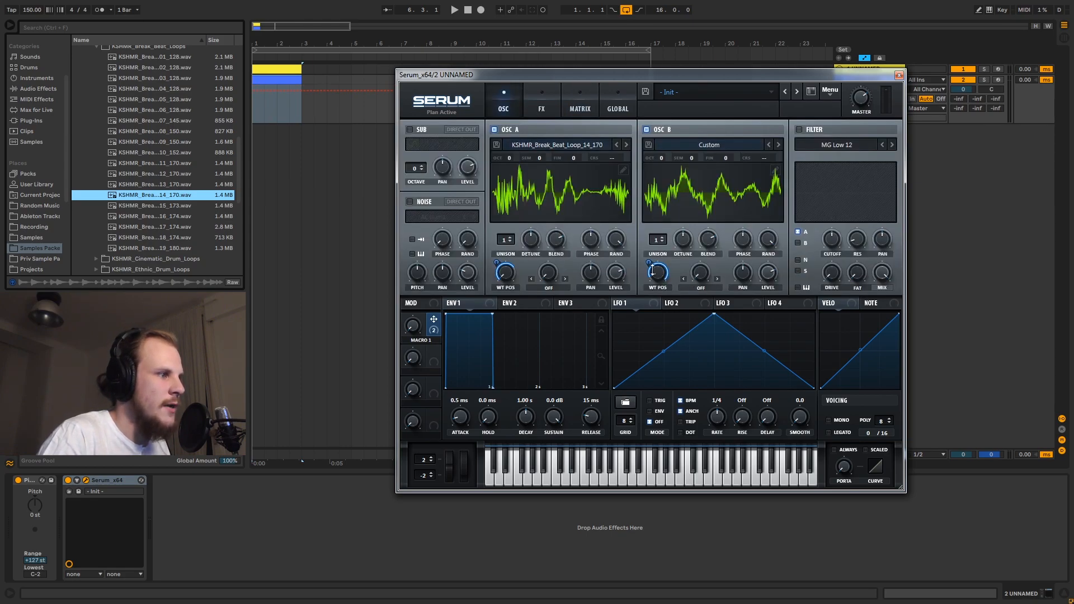
Set Macro 1's modulation amount on Oscillator B's wavetable position to 70 in the matrix.
left_click(579, 117)
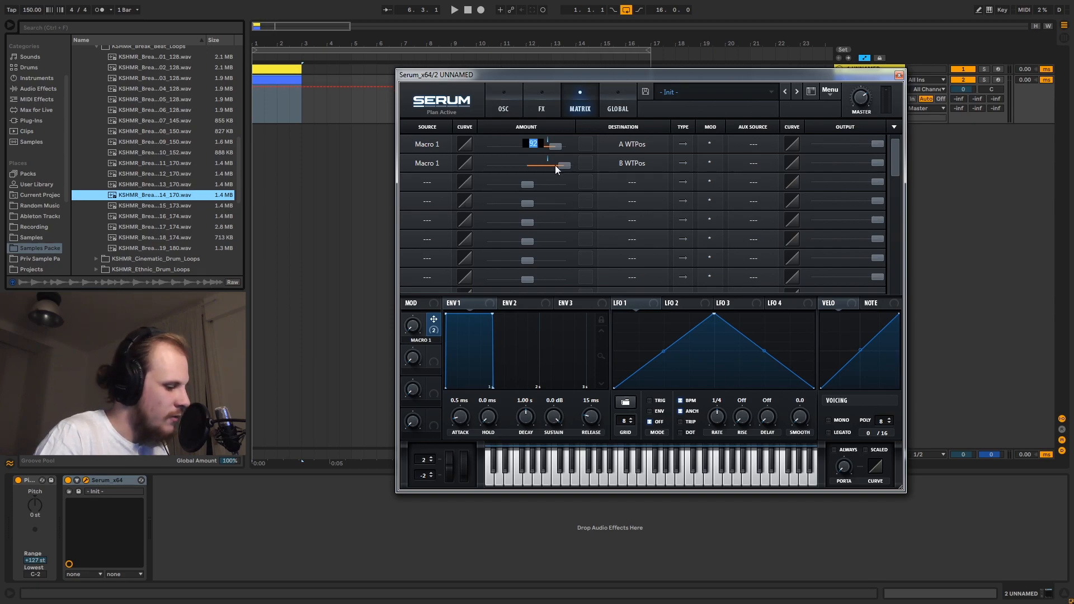
double_click(555, 146)
type("70")
key("Return")
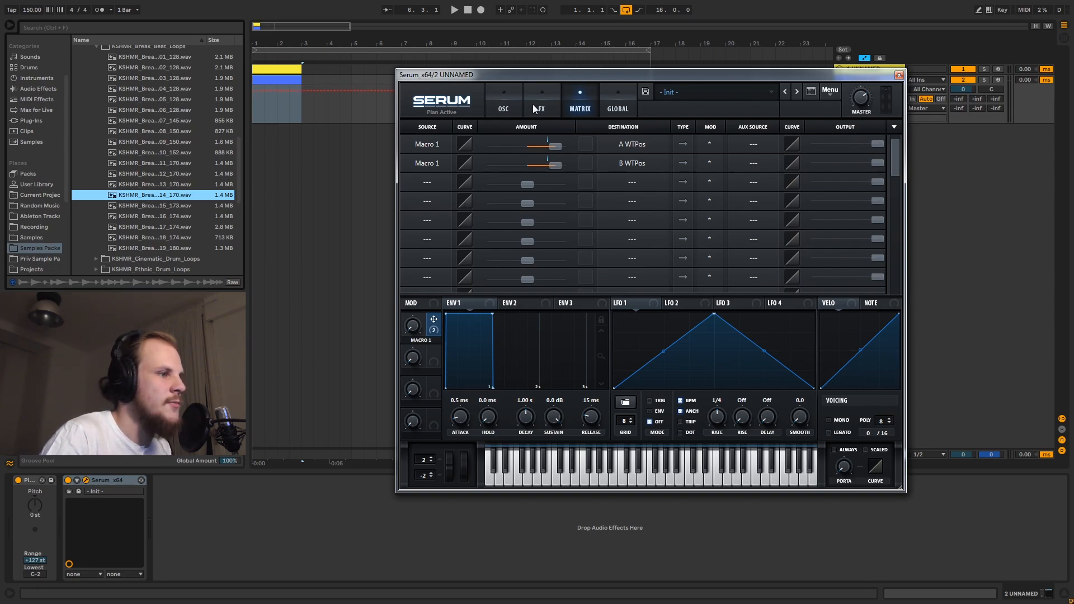
left_click(503, 106)
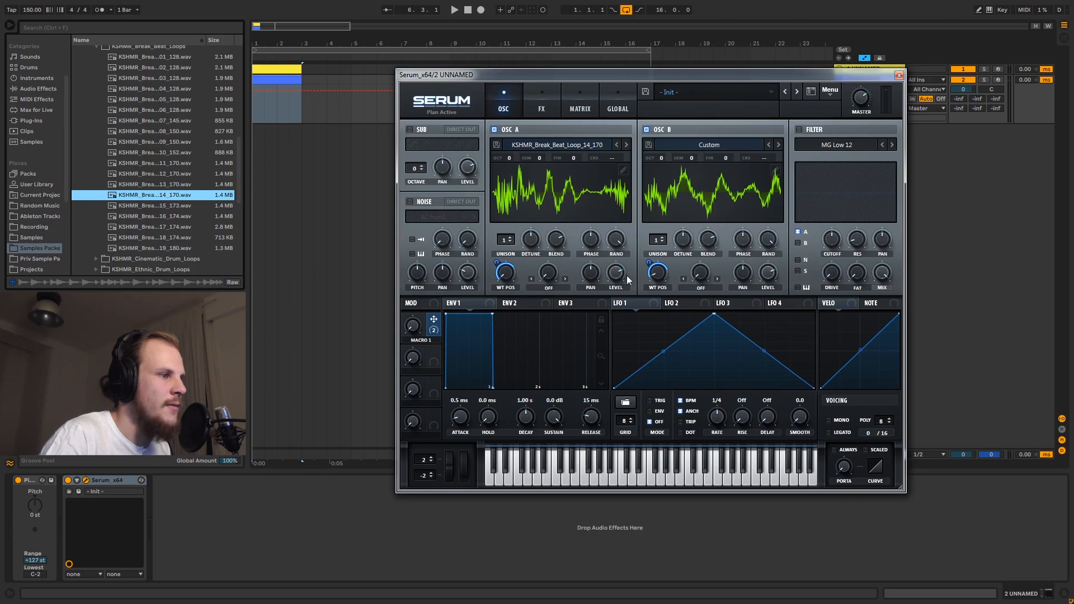
right_click(665, 276)
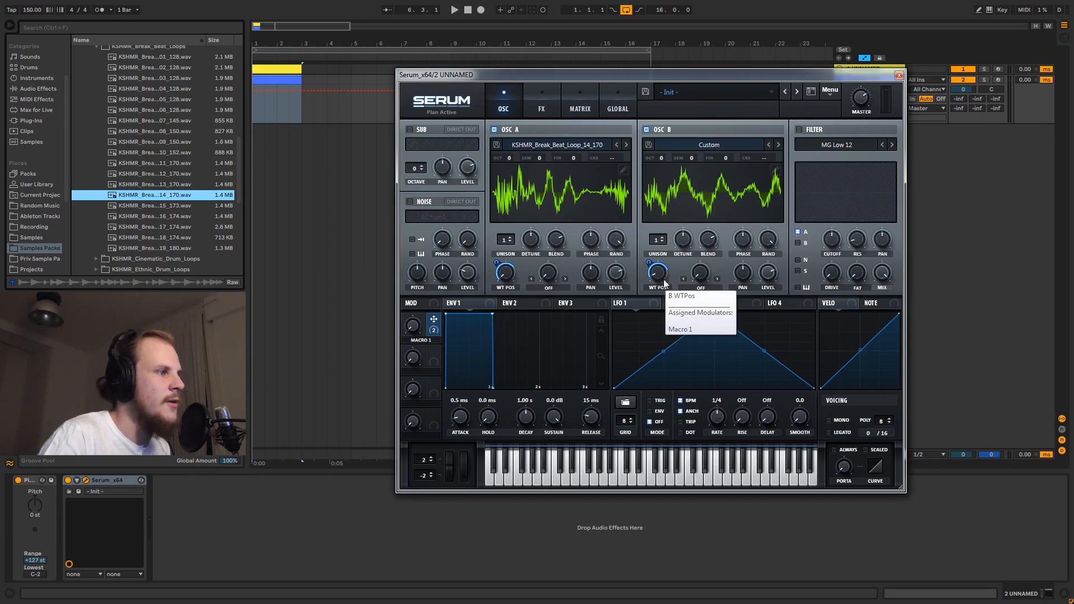
left_click(582, 308)
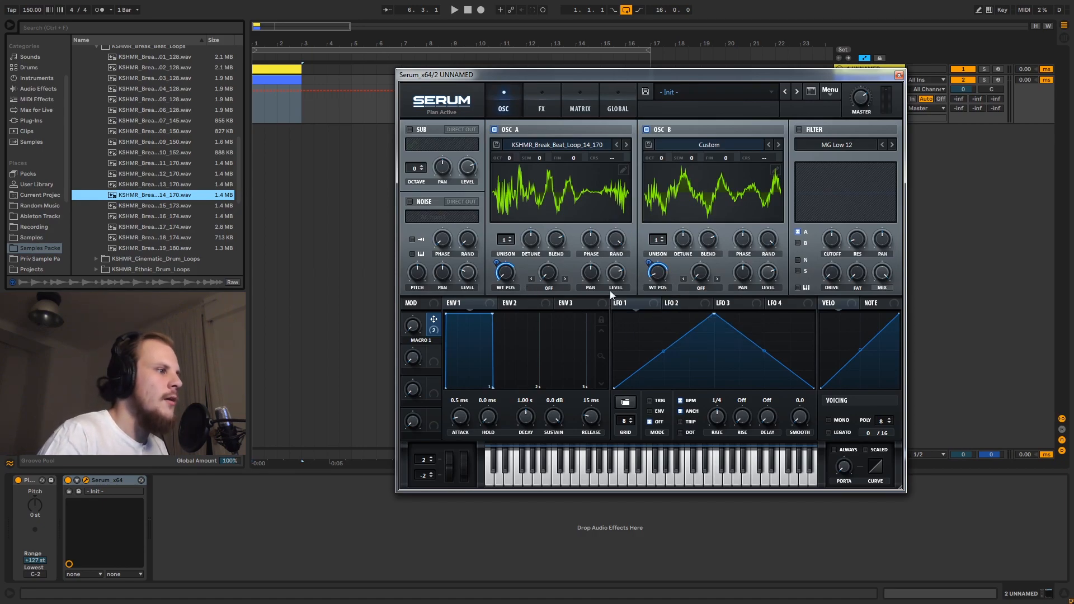
Set Oscillator A's warp mode to Bend + and raise its warp amount.
left_click(555, 288)
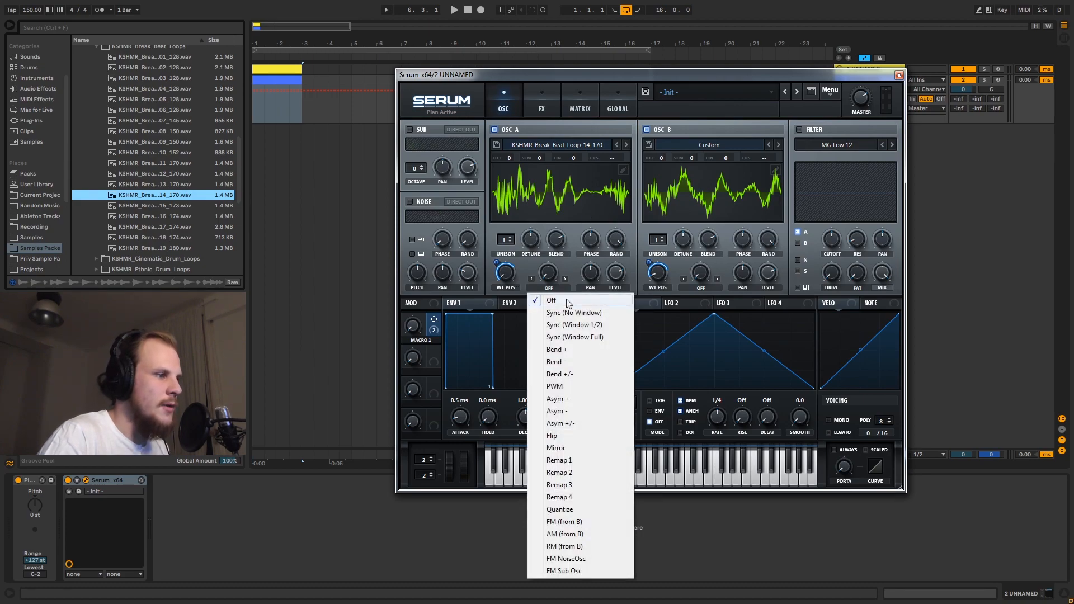
left_click(558, 350)
left_click_drag(549, 274, 564, 237)
Set Oscillator B's warp mode to Bend + with a warp amount of 40.
left_click(700, 289)
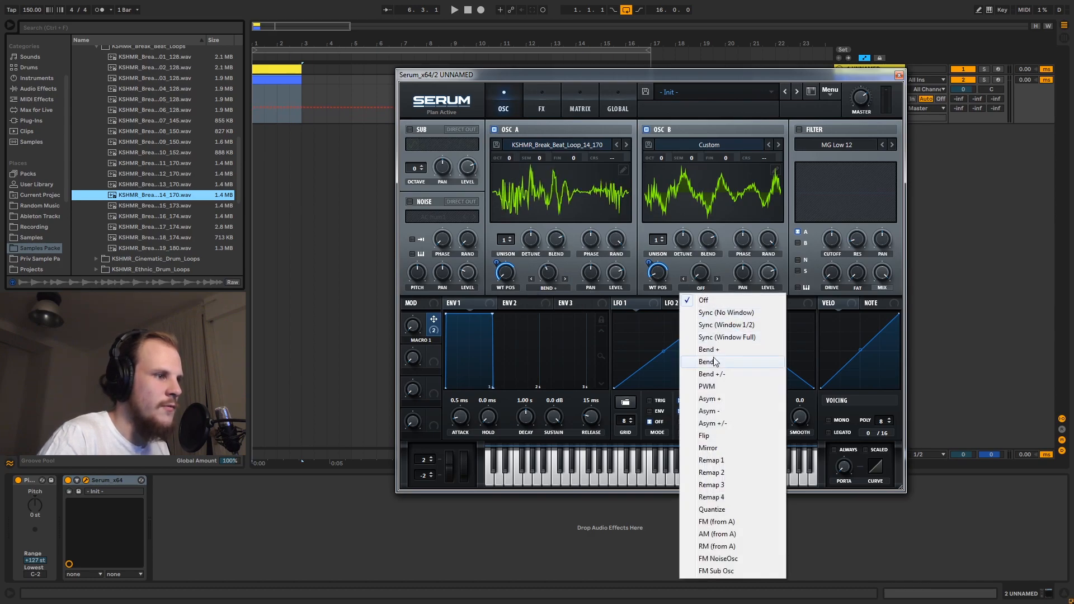
left_click(713, 350)
left_click(701, 293)
left_click(706, 274)
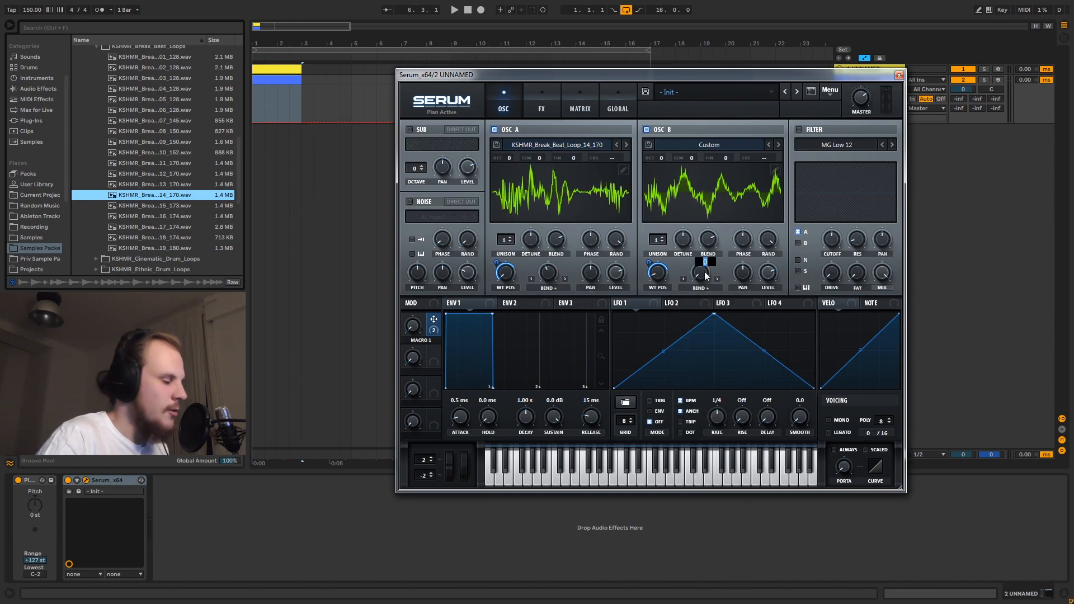
type("40")
key("Return")
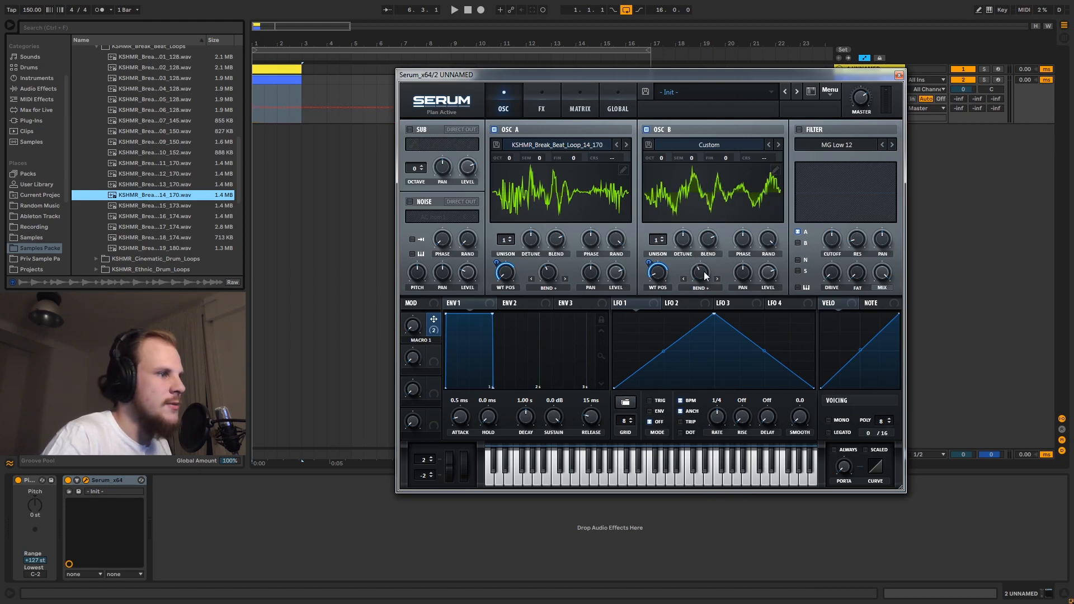
Set three unison voices on both oscillators and turn their detune down to the minimum.
double_click(510, 238)
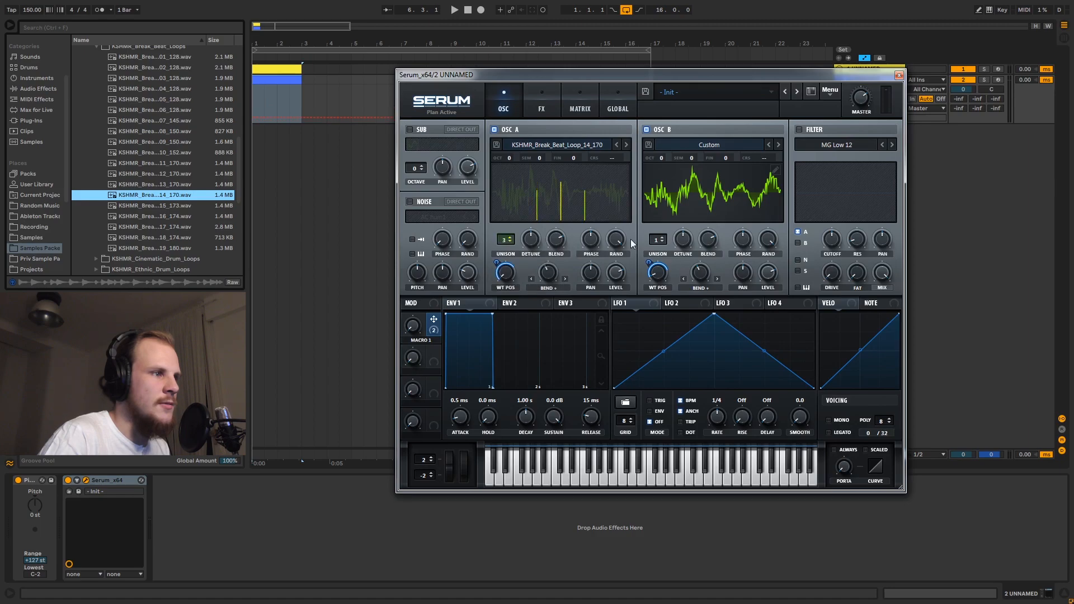
left_click(662, 237)
left_click(662, 237)
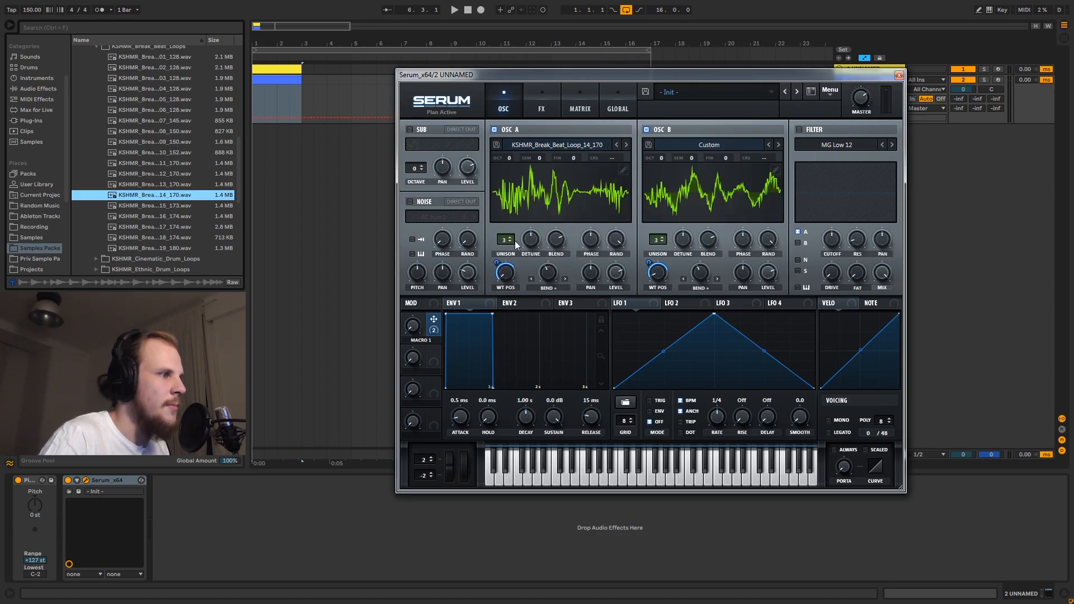
left_click_drag(532, 240, 530, 323)
left_click_drag(685, 235, 675, 313)
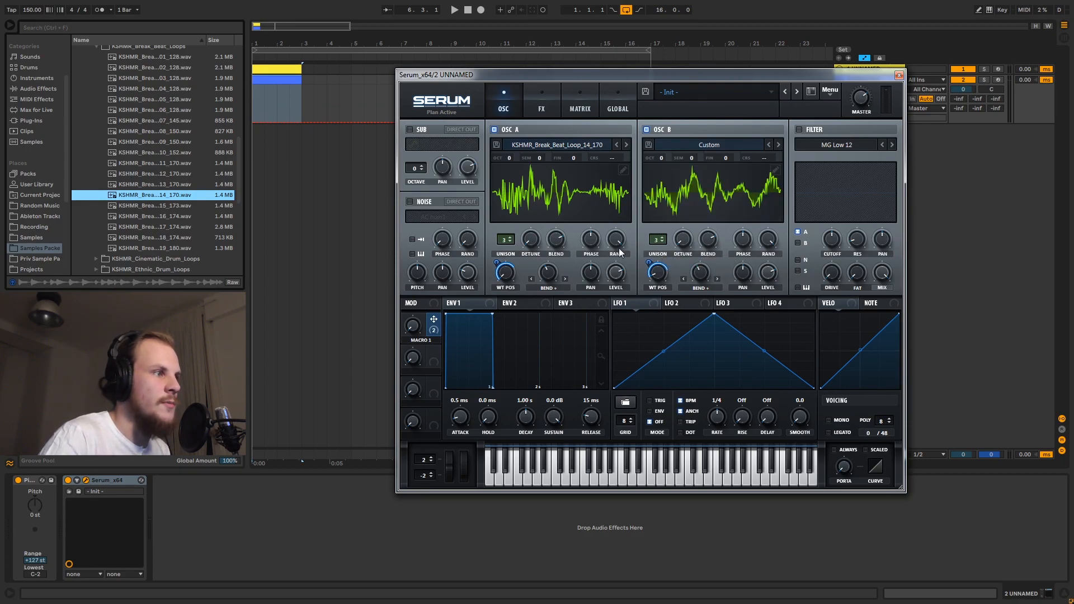
Turn the random phase of both oscillators down to the minimum and keep Oscillator B's detune at its lowest.
left_click_drag(616, 240, 687, 366)
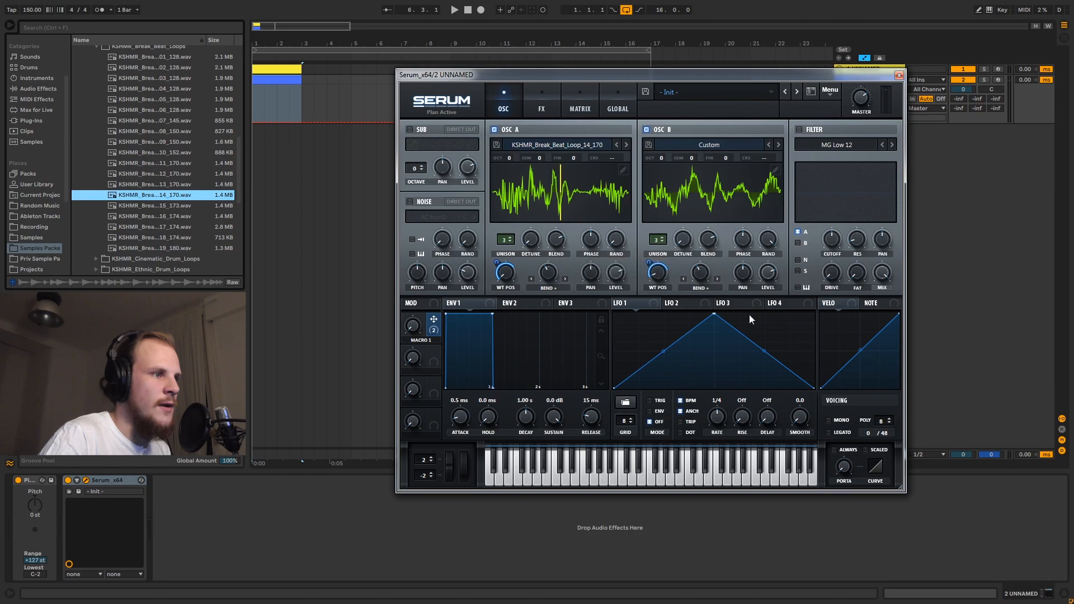
left_click_drag(768, 239, 744, 399)
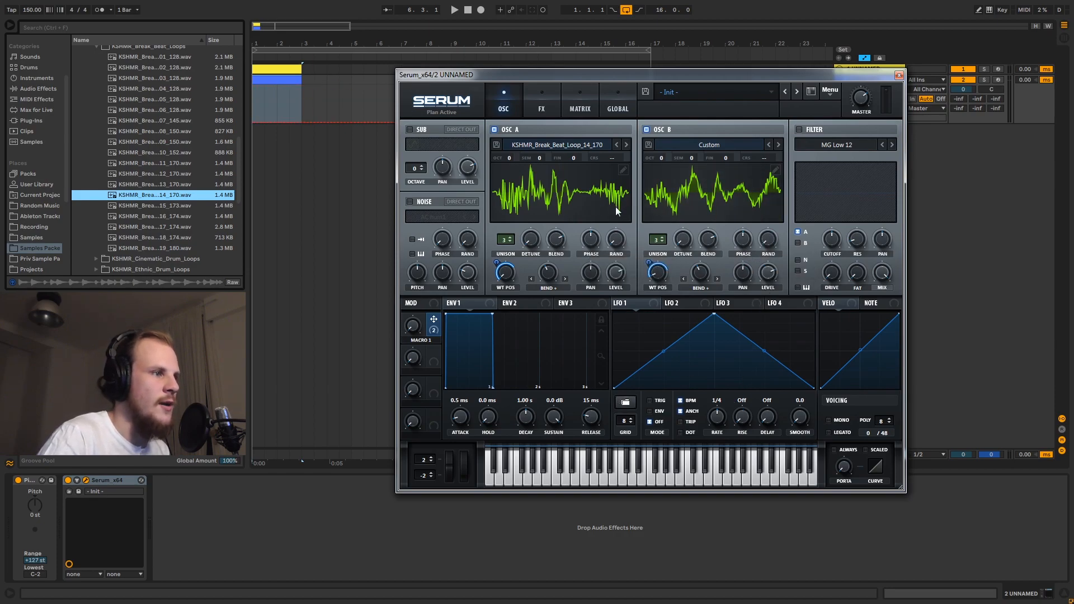
left_click_drag(676, 240, 687, 277)
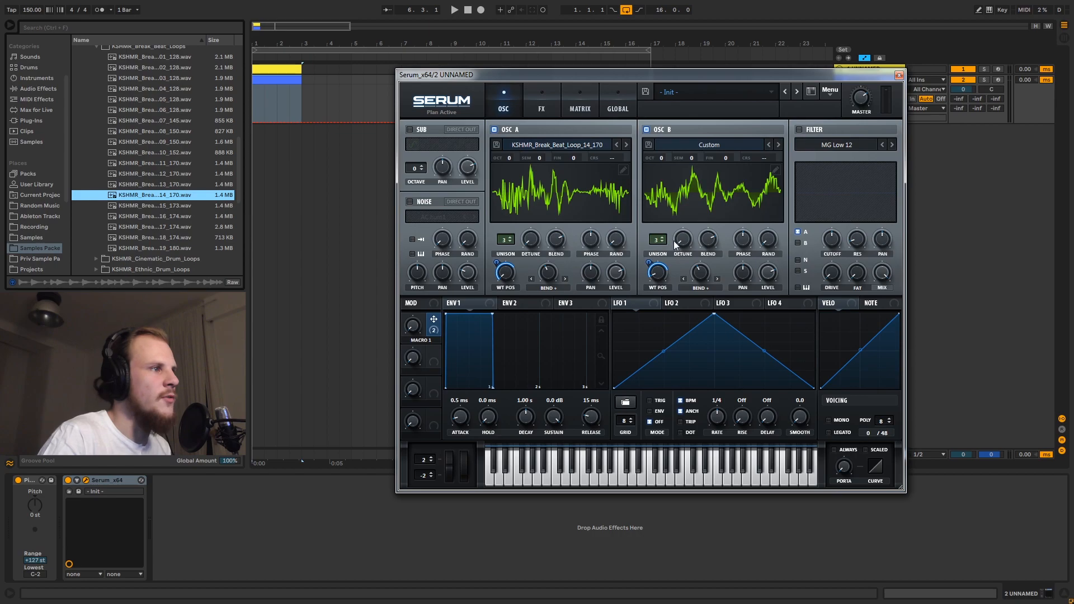
In the global unison settings, set Warp to 20 and WT Pos to 30 for both oscillators, and return to the oscillator page.
left_click(617, 108)
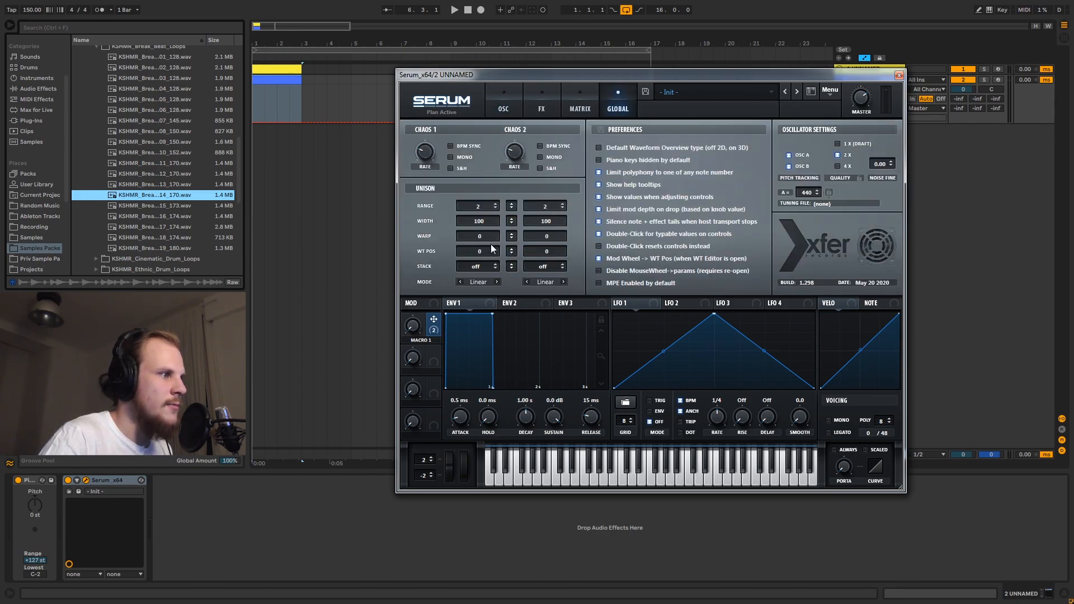
left_click_drag(486, 237, 558, 232)
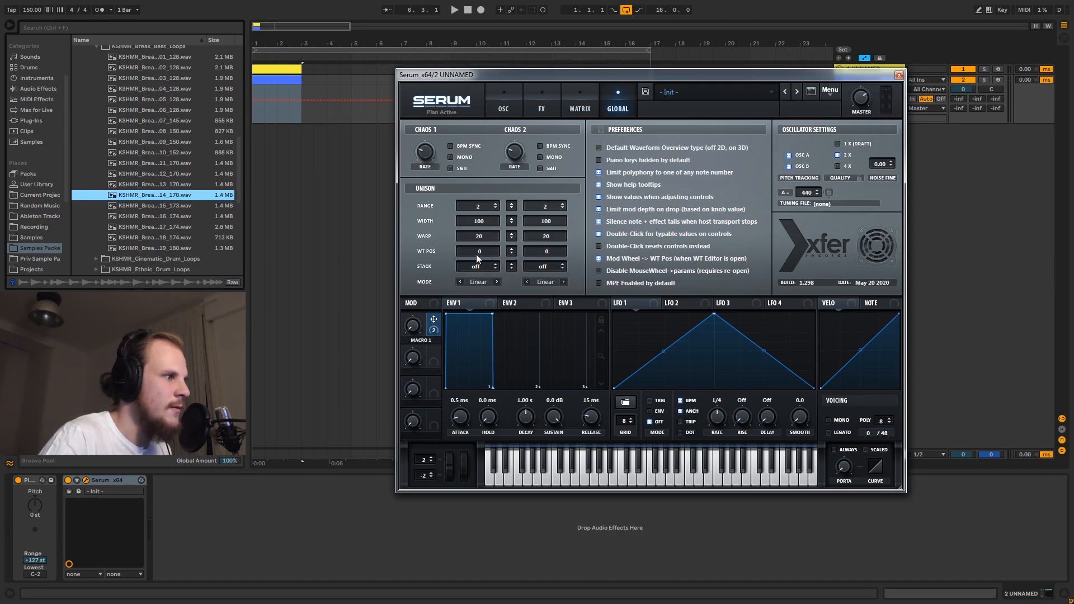
type("30")
key("Return")
type("30")
key("Return")
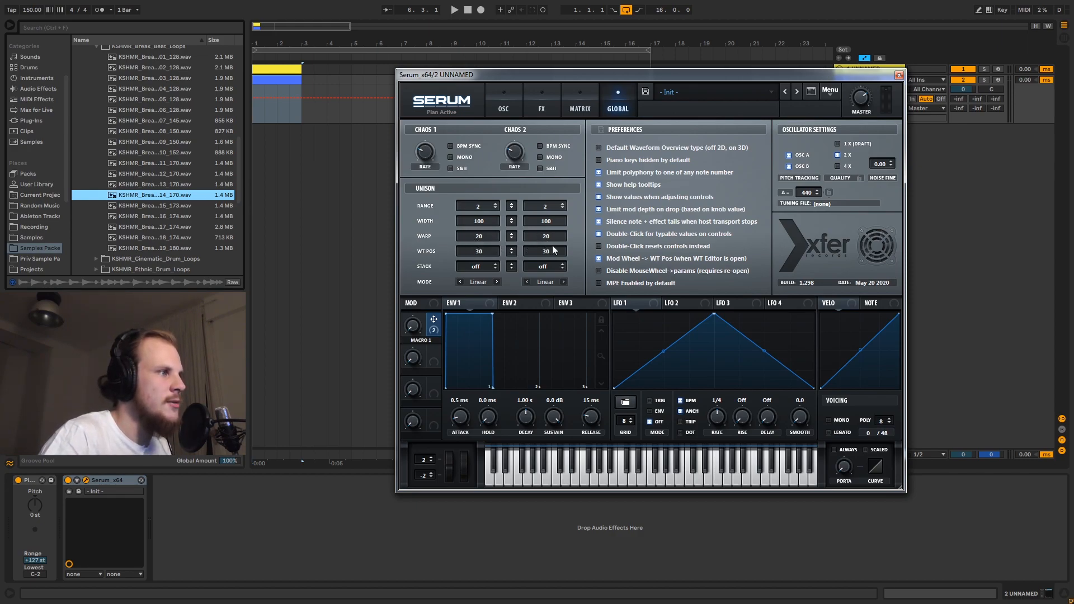
left_click(503, 100)
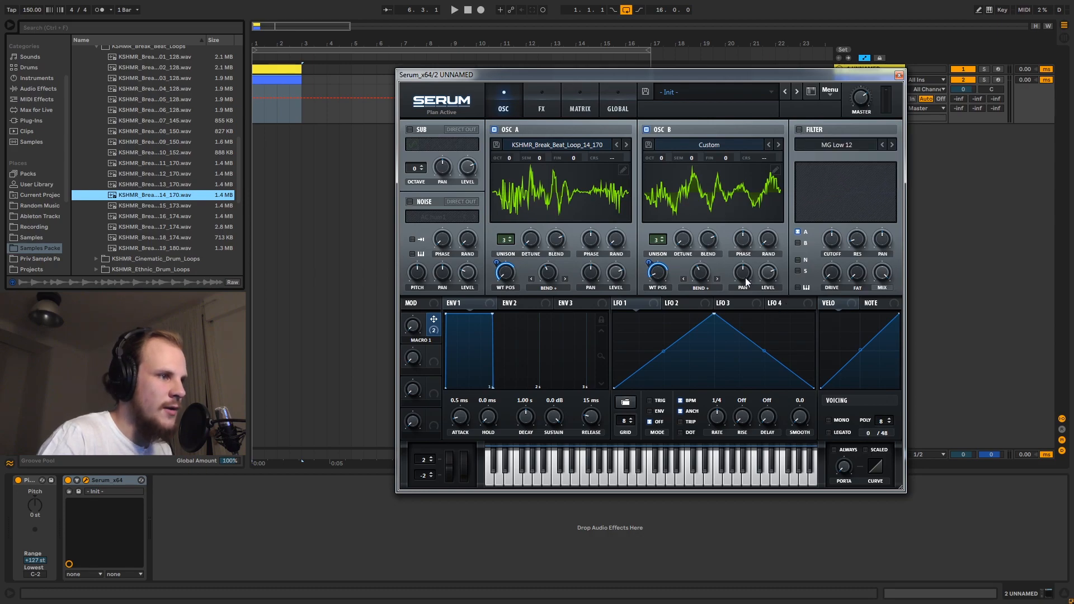
mouse_move(748, 278)
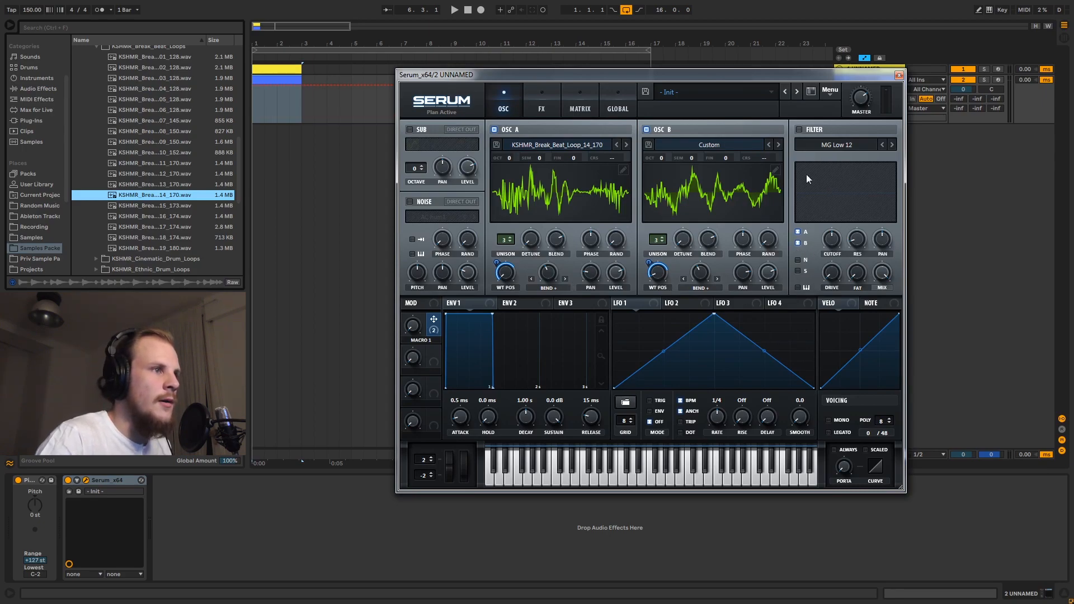
Enable the filter in Serum, choose the Band 24 type and lower its cutoff to about 236 Hz.
left_click(799, 130)
left_click(824, 145)
mouse_move(841, 159)
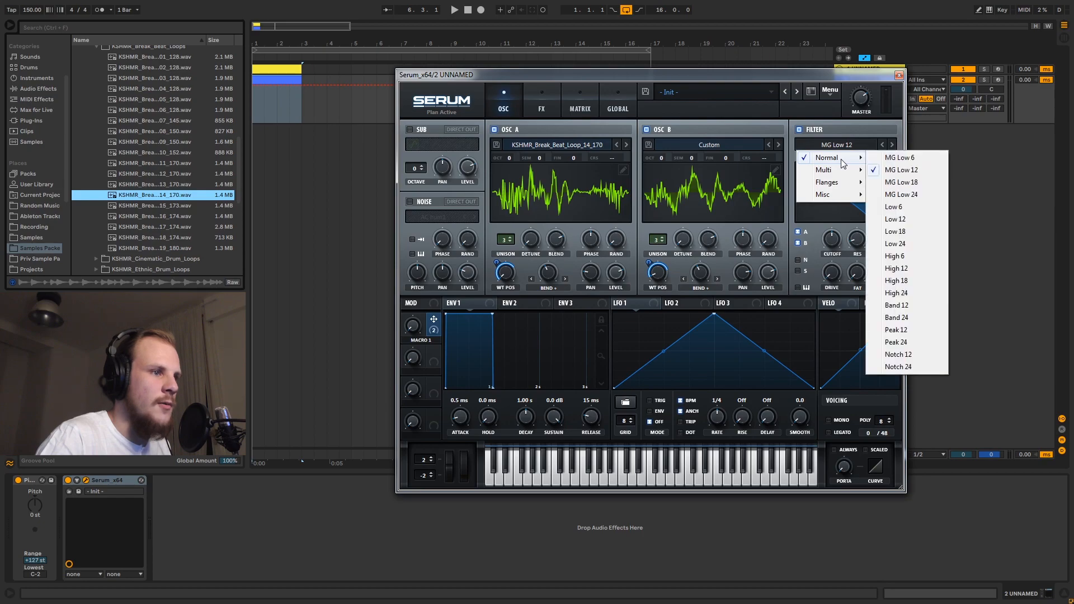
left_click(903, 317)
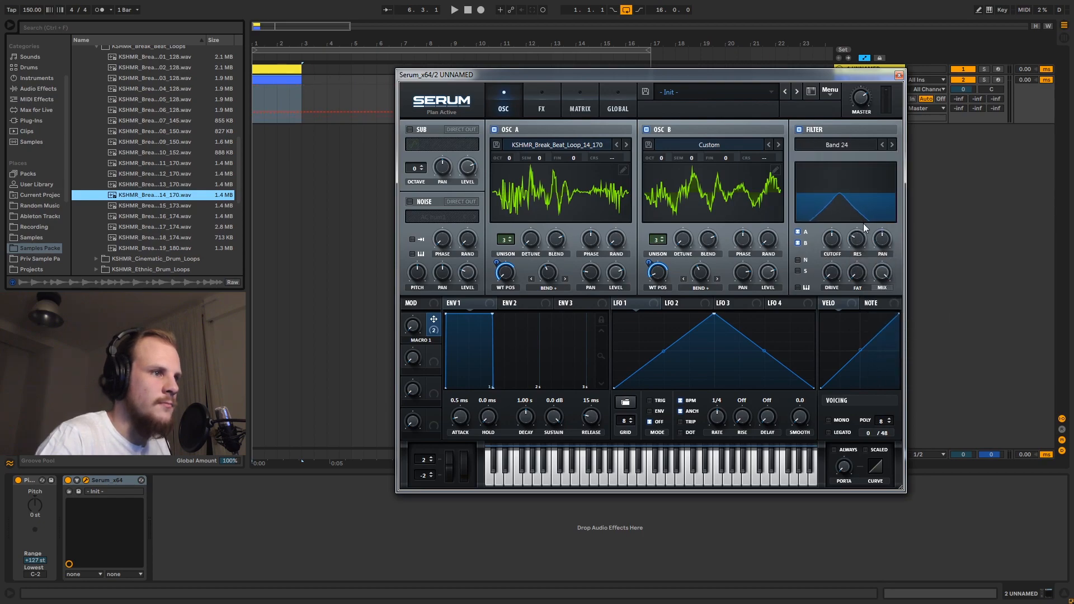
left_click_drag(859, 269, 833, 250)
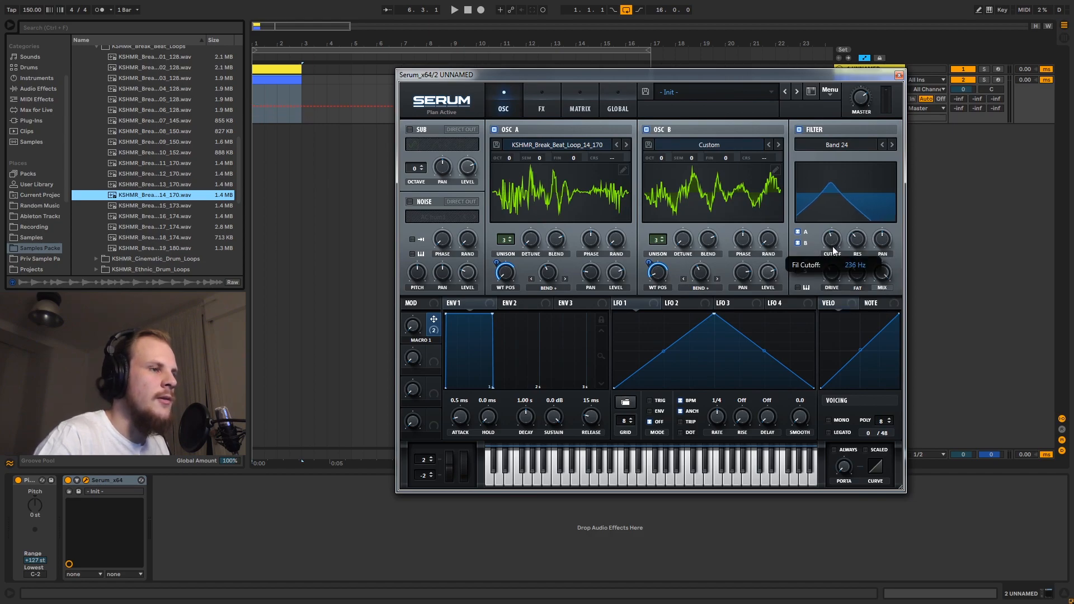
left_click(899, 74)
Add an F#3 note to the Serum track's MIDI clip and stretch it across the full two bars.
left_click(288, 82)
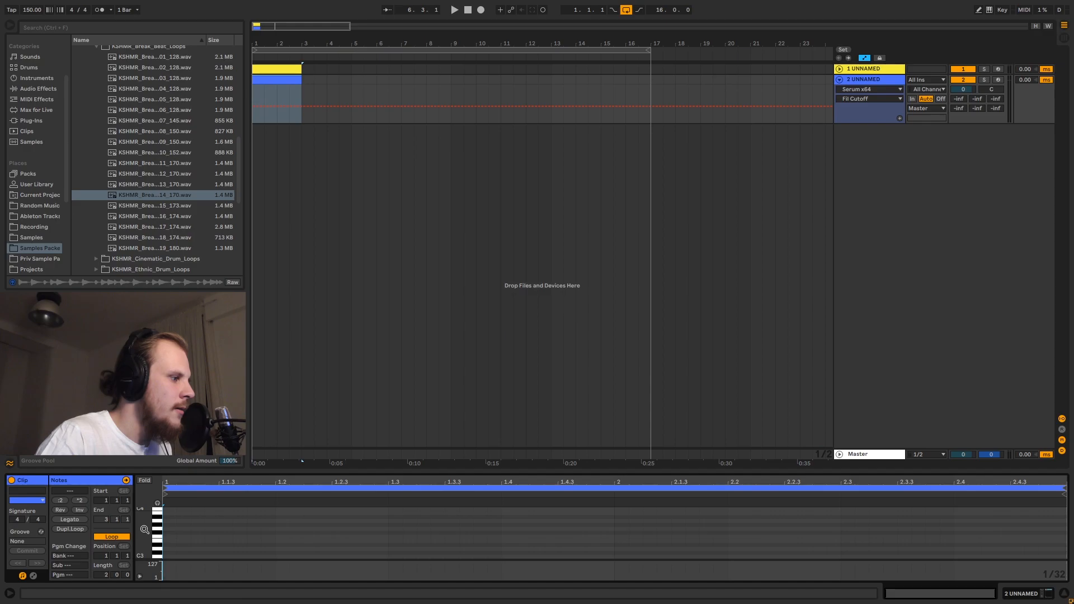
double_click(168, 532)
left_click_drag(176, 532, 1065, 529)
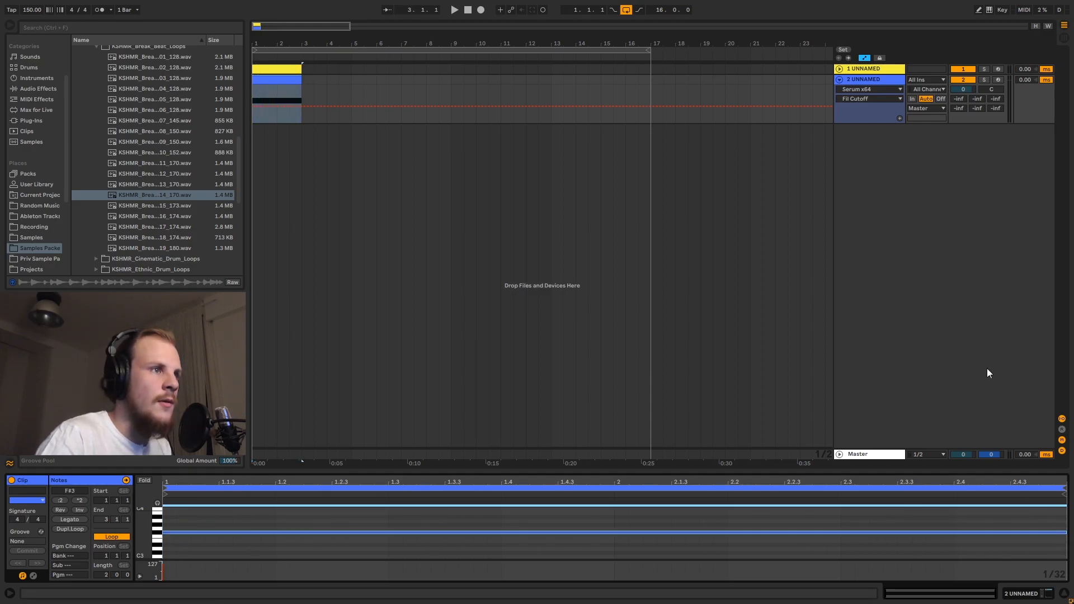
Automate the filter cutoff with a curved rise across the two-bar clip, from about 32 Hz to about 4500 Hz.
left_click(273, 107)
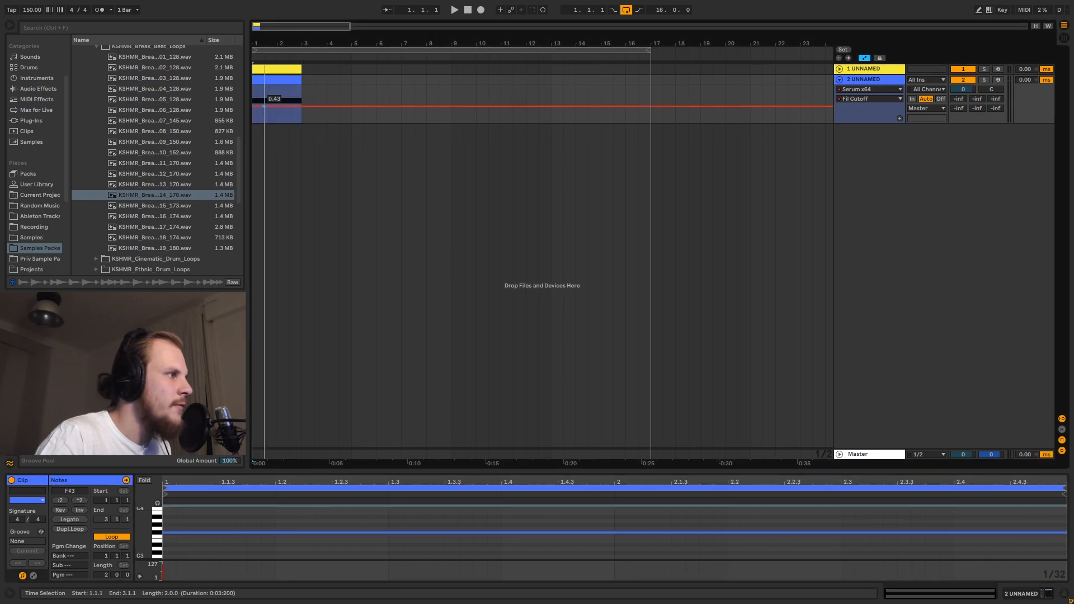
mouse_move(273, 106)
left_mouse_down()
mouse_move(294, 115)
mouse_move(297, 94)
mouse_move(280, 109)
left_mouse_up()
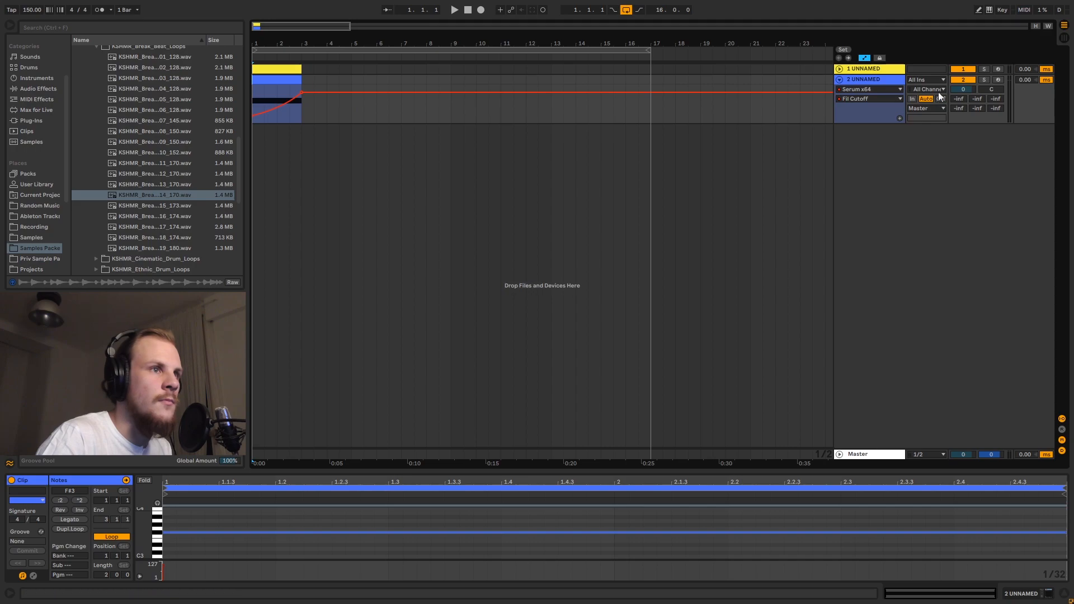
Solo the Serum track and play back its two-bar clip.
left_click(974, 79)
left_click(969, 82)
left_click(276, 84)
key("space")
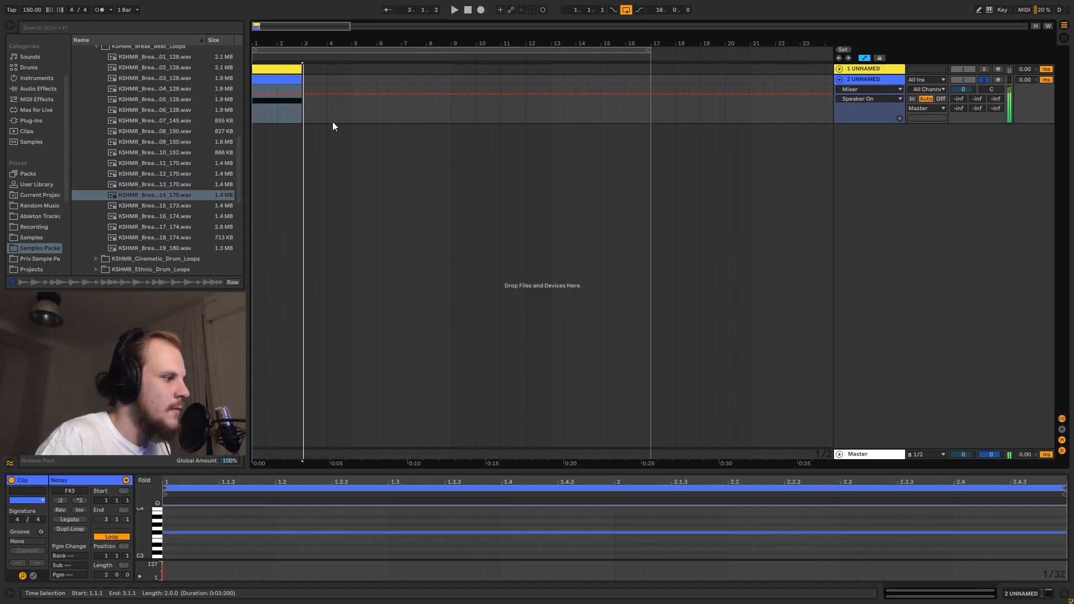
key("space")
Transpose the clip's note down three octaves to F#0.
left_click_drag(264, 523, 244, 541)
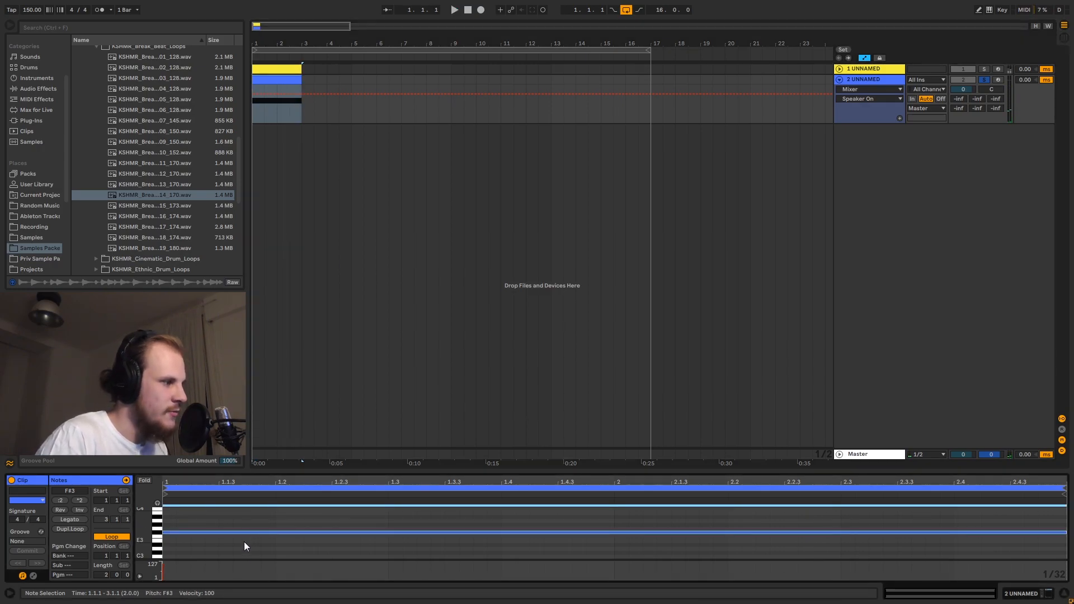
key("shift+Down")
key("shift+Down")
key("shift+Down")
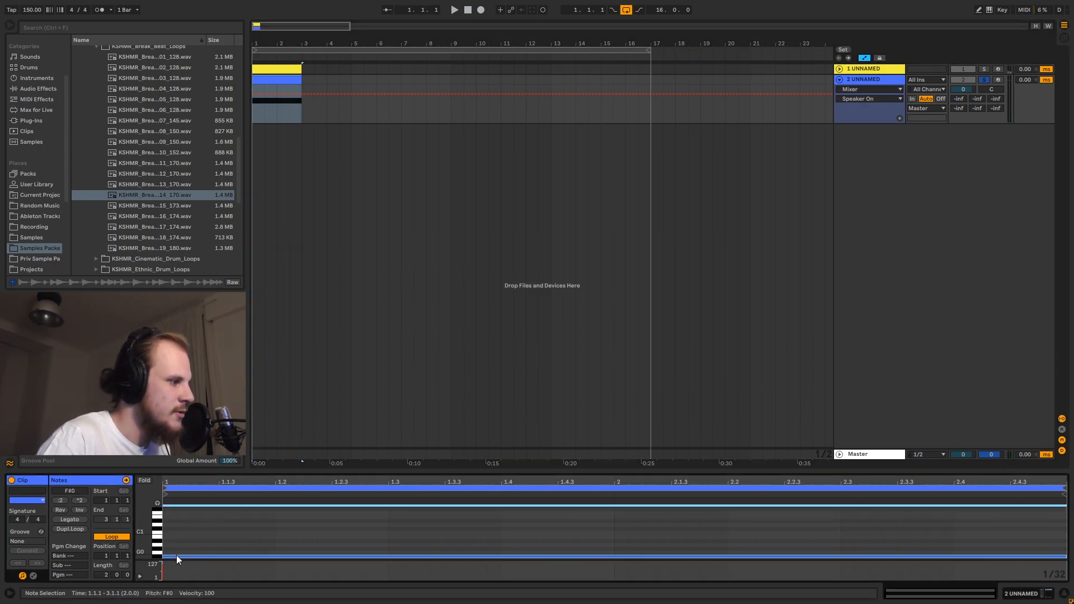
Play the clip from its start to hear the lowered note, with the track's devices shown.
left_click(255, 113)
left_click(254, 113)
key("space")
left_click(868, 82)
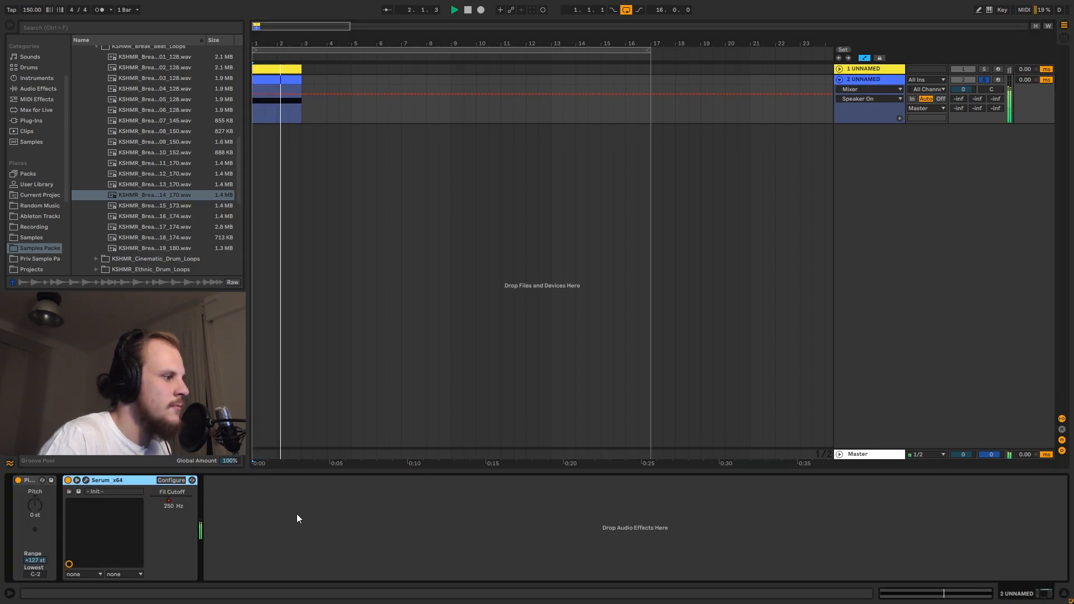
key("space")
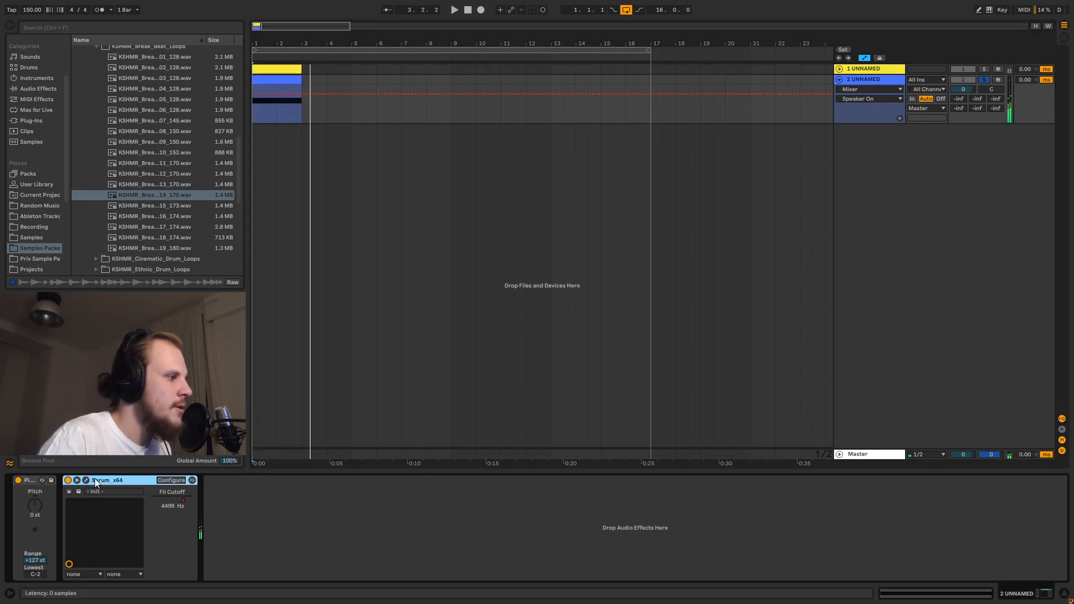
Automate Serum's Macro 1 with a curved rise from 0 to 100% across the two-bar clip.
left_click(85, 480)
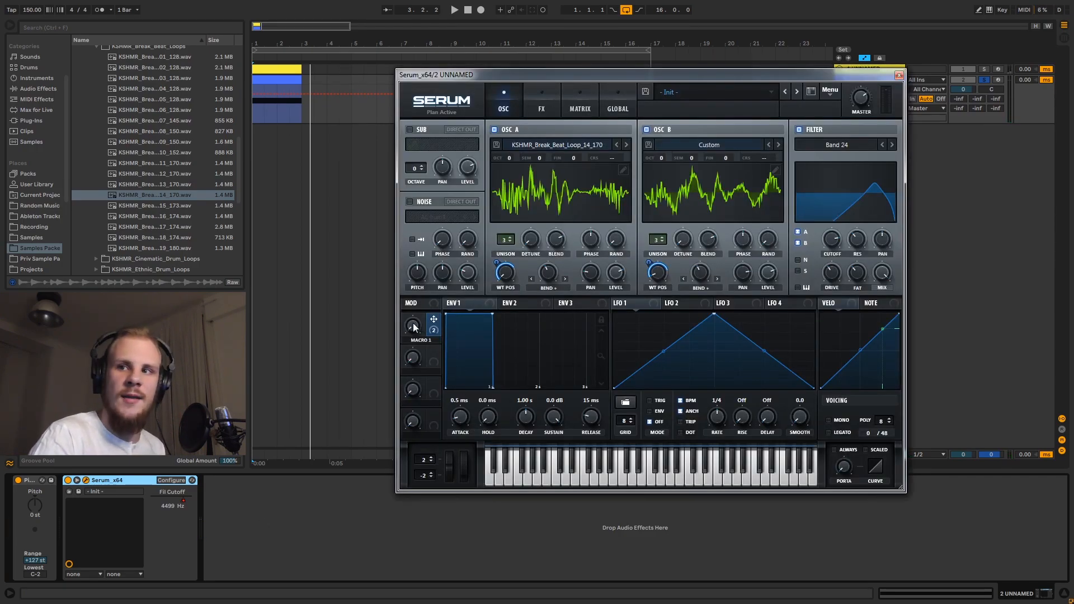
left_click(899, 74)
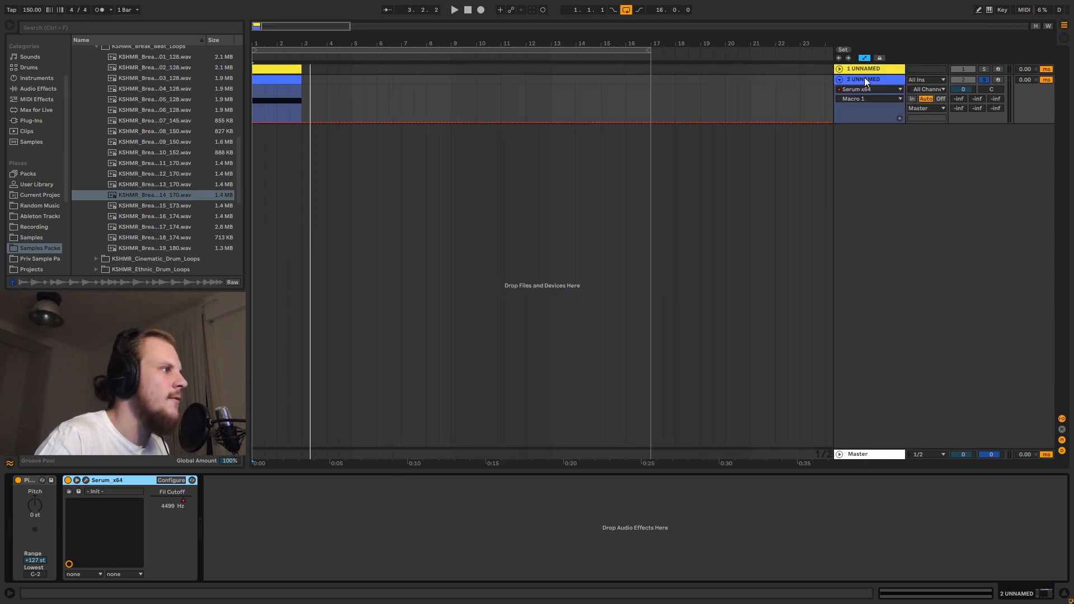
left_click_drag(300, 121, 257, 96)
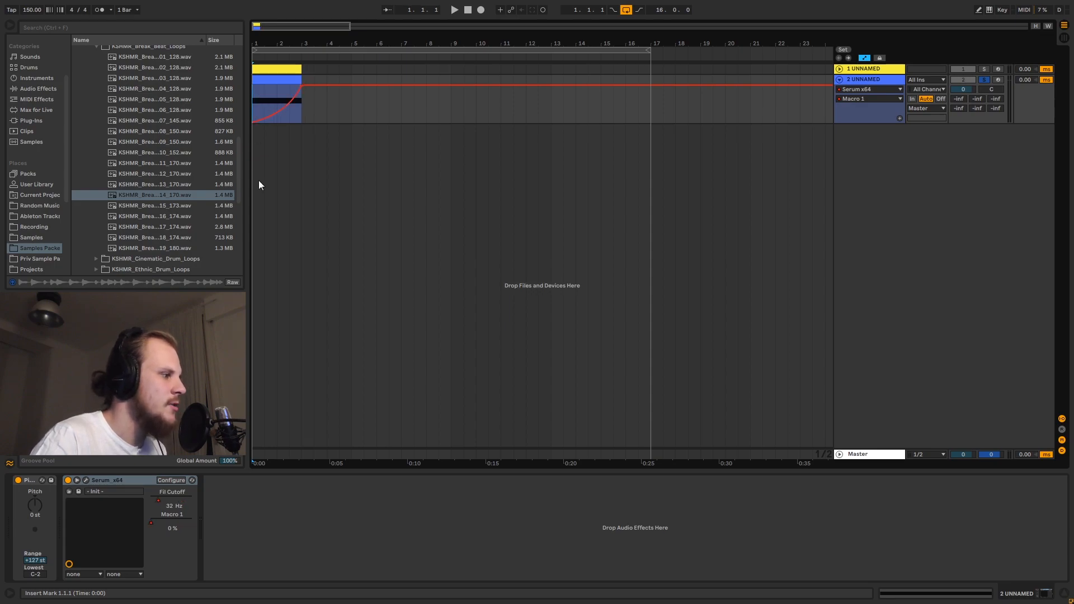
Play the clip with Serum open to check the wavetable and filter movement, and close the plugin window.
left_click(86, 479)
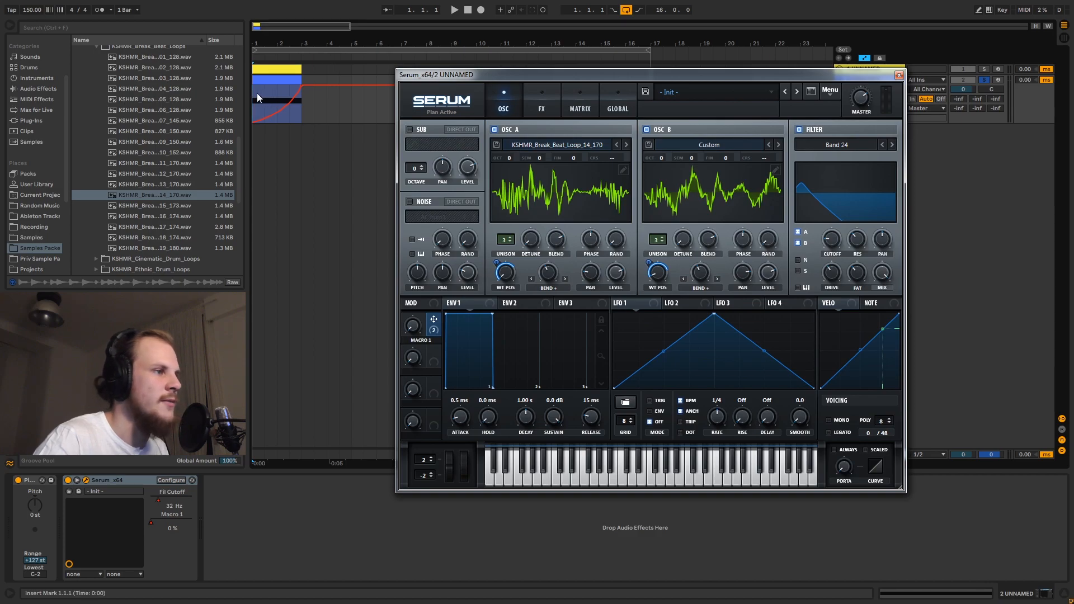
key("space")
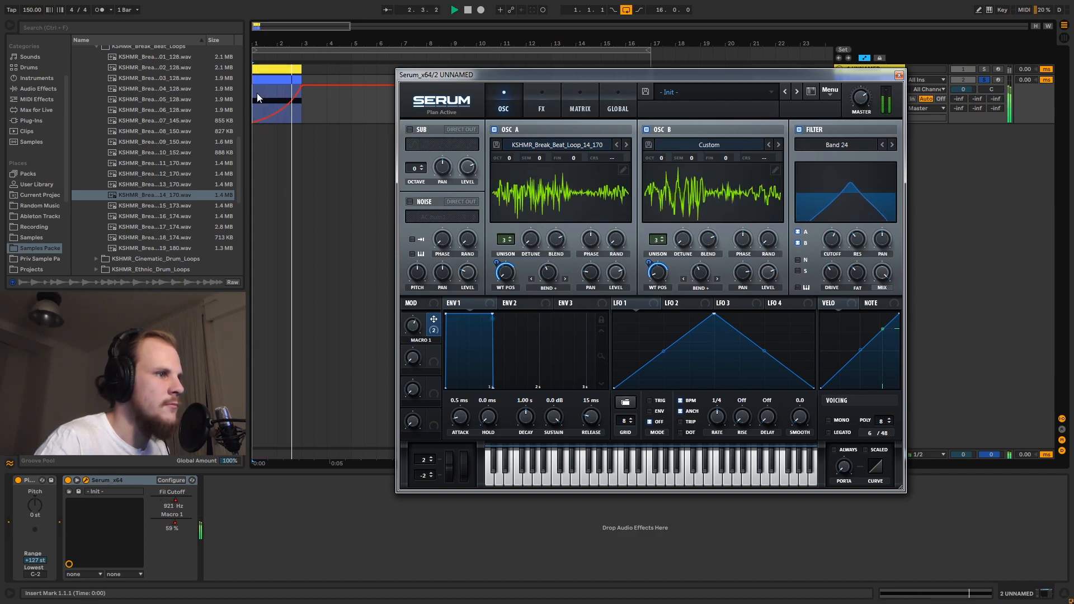
key("space")
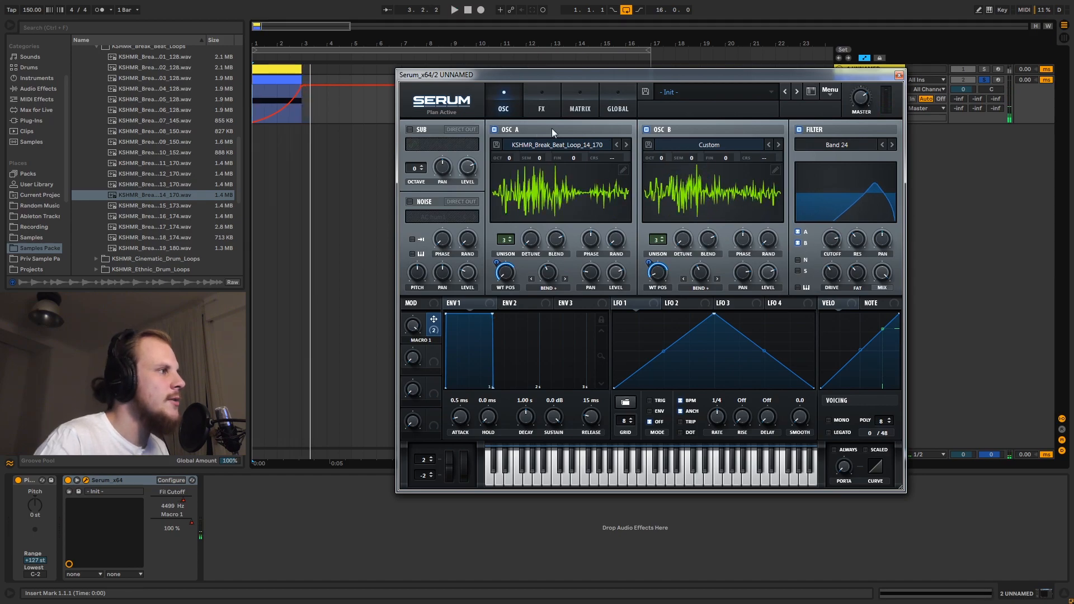
left_click(899, 75)
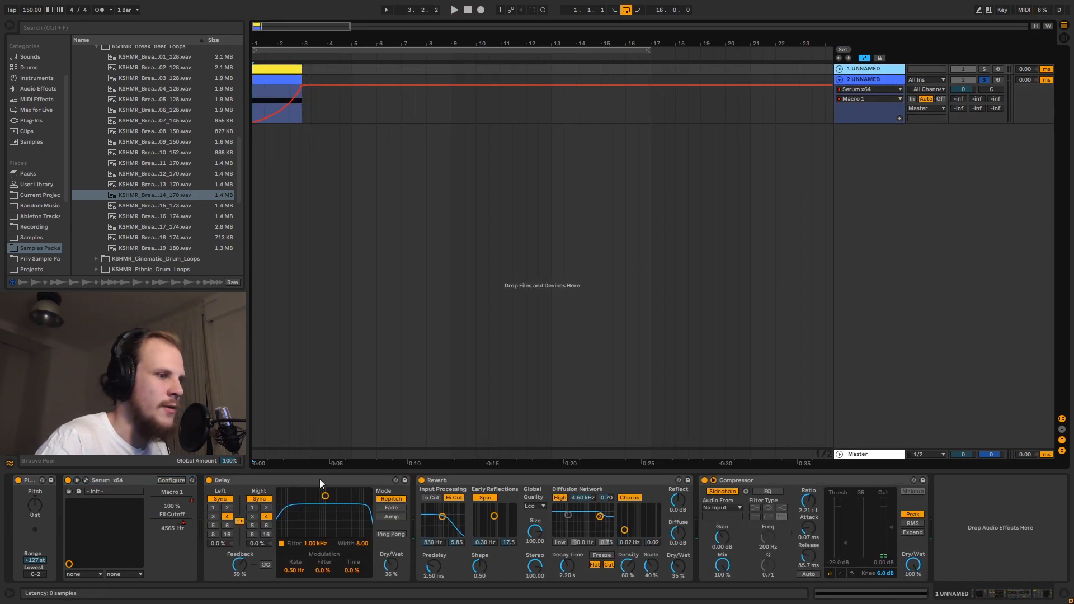
Copy the Delay, Reverb and Compressor from the first track onto the Serum track.
left_click(320, 480)
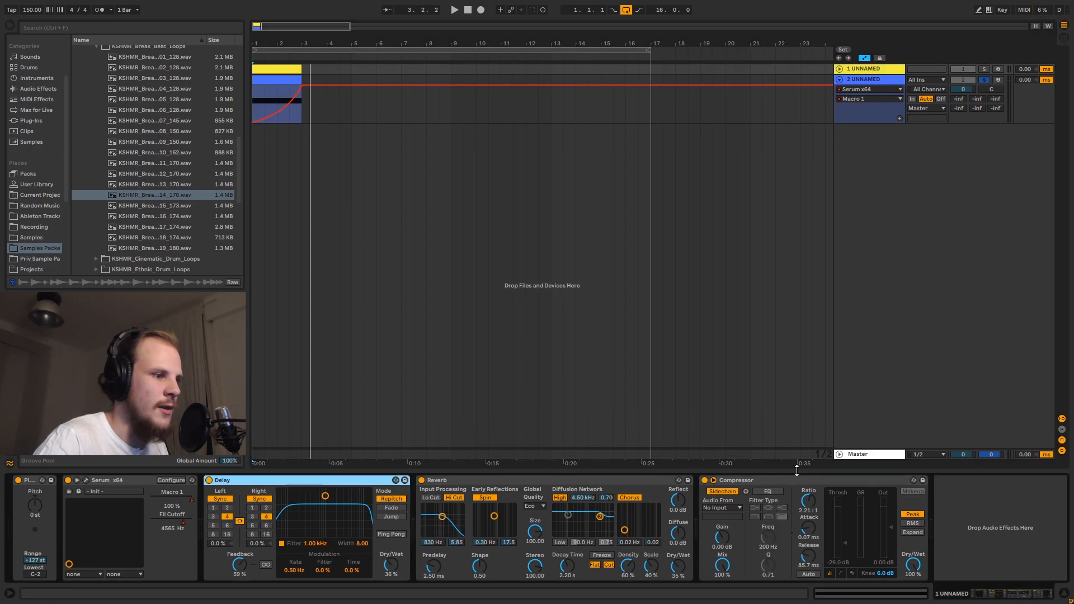
left_click(800, 478, "shift")
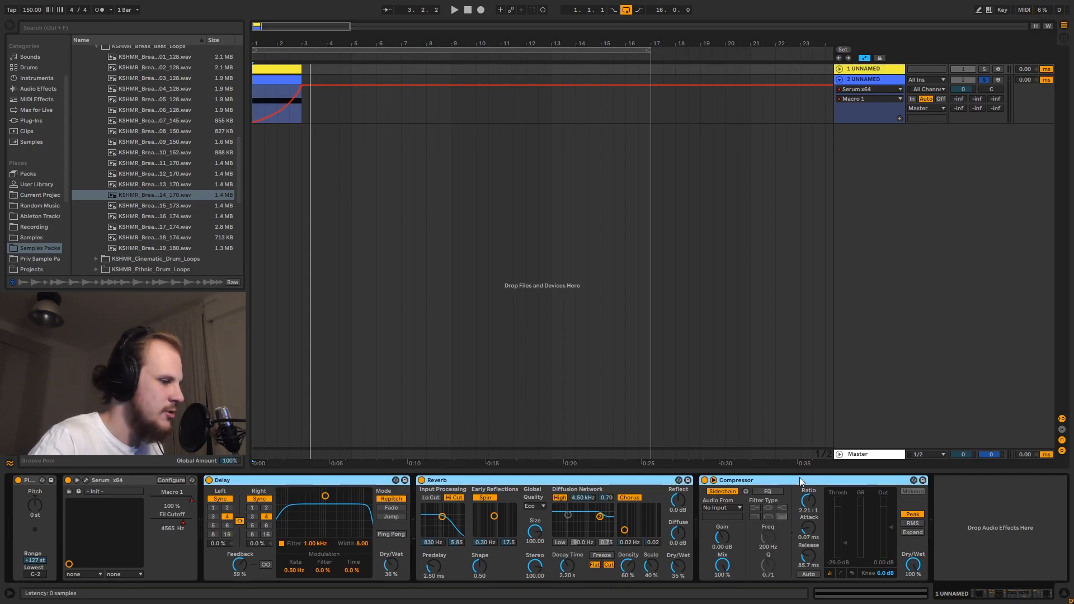
left_click(874, 81)
key("ctrl+v")
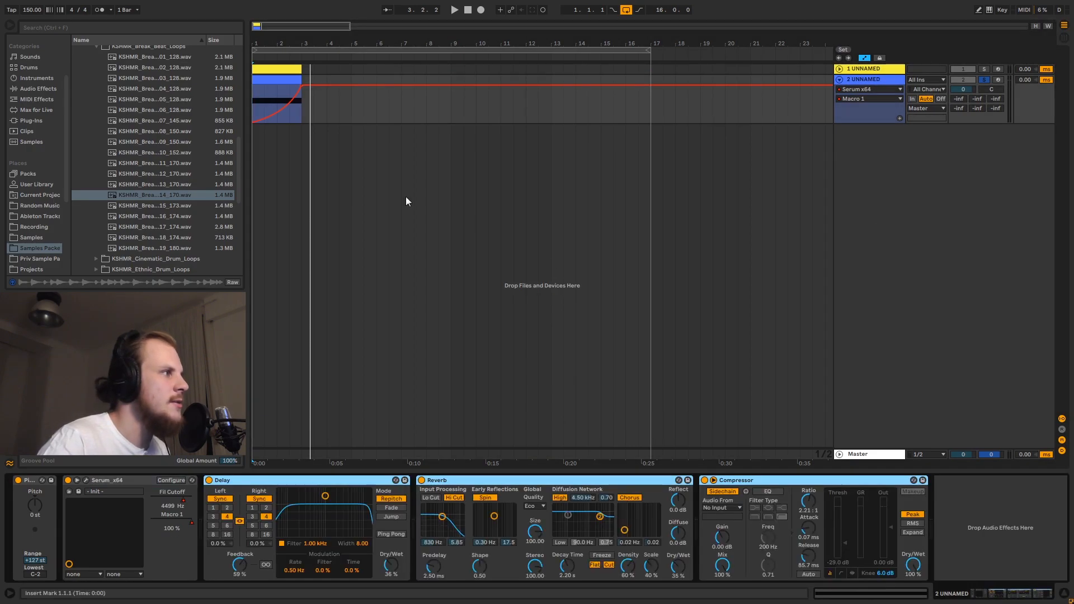
Play the riser from bar 1 to hear it with the added effects.
left_click(290, 102)
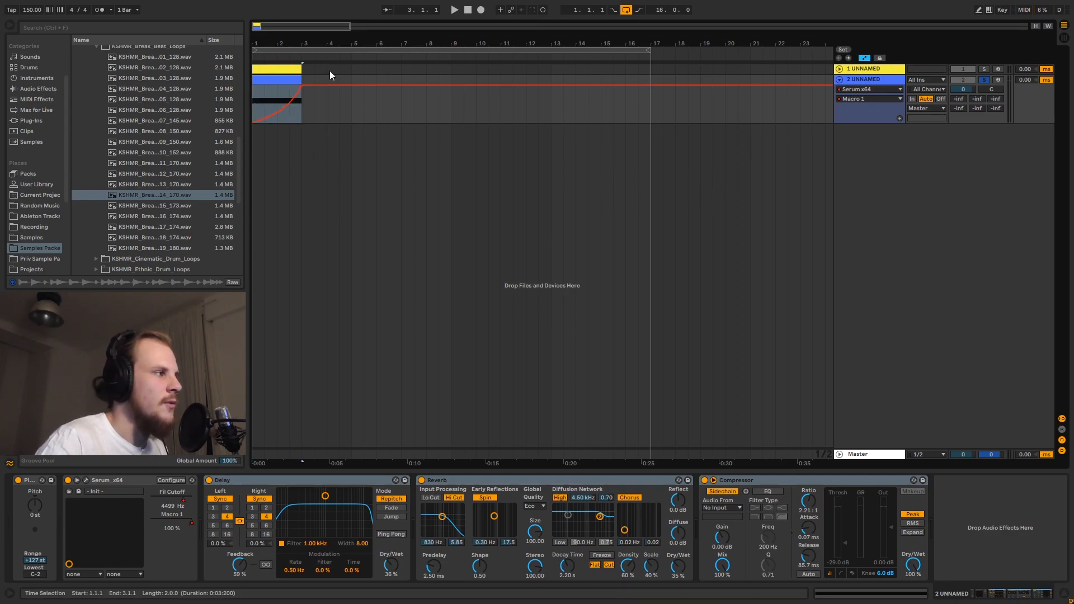
left_click(253, 98)
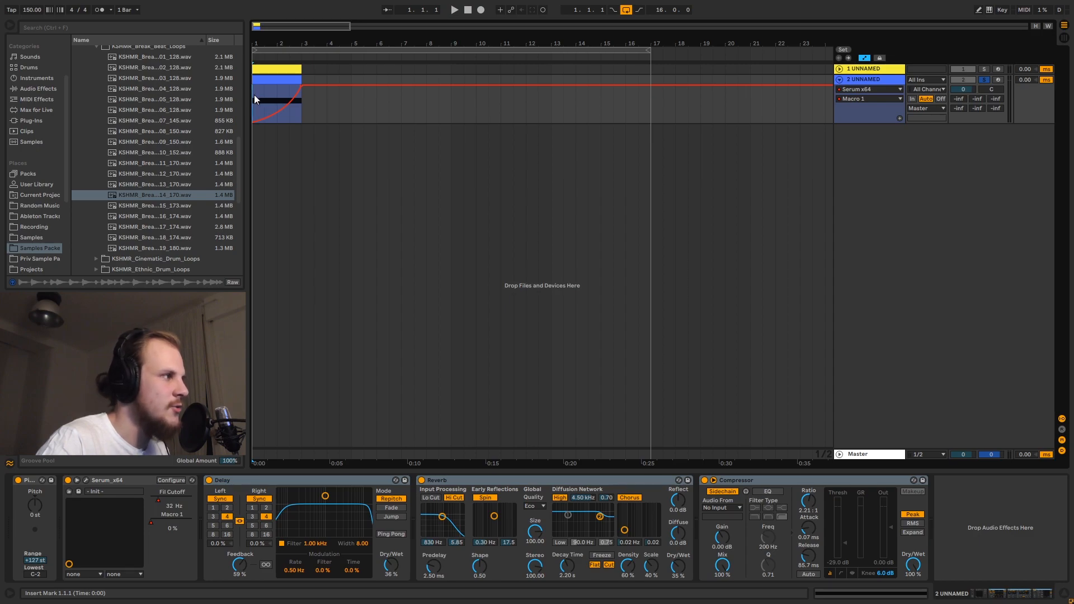
key("space")
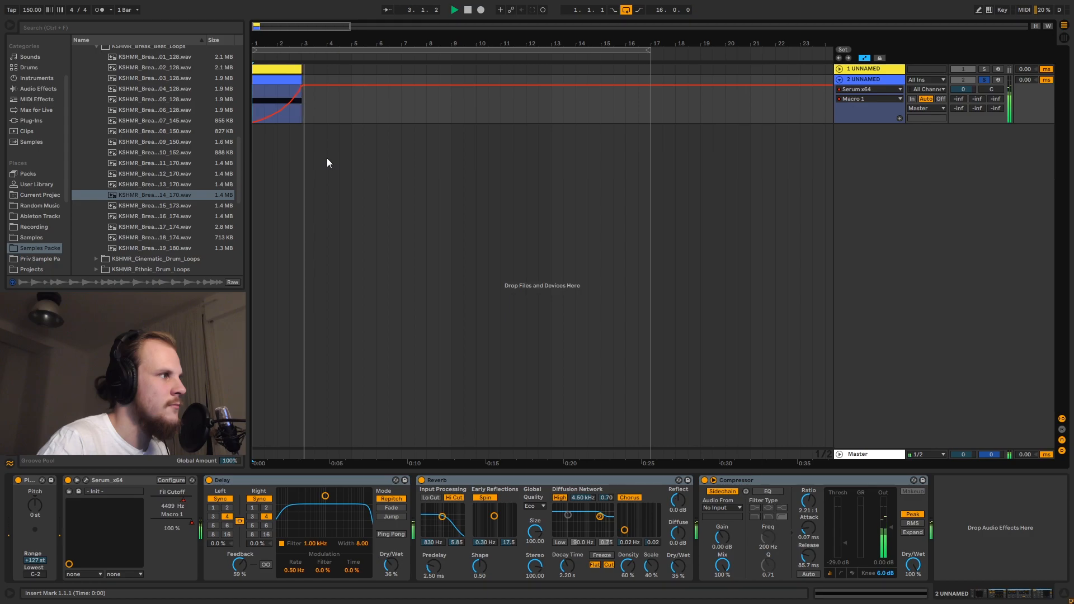
key("space")
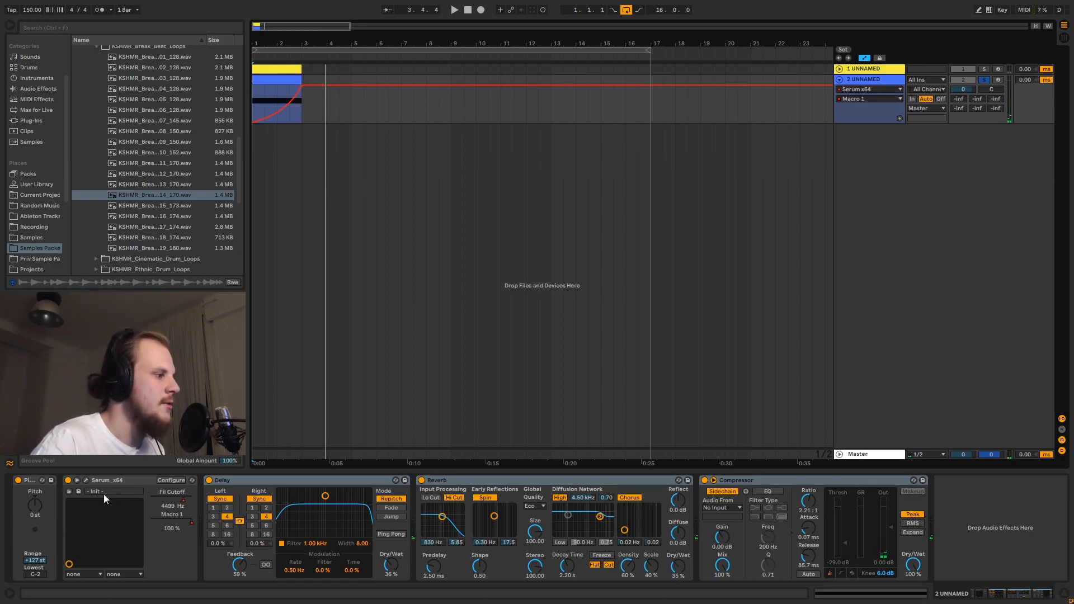
Switch Oscillator A's warp mode in Serum to Bend - and set its warp amount to 40.
left_click(123, 481)
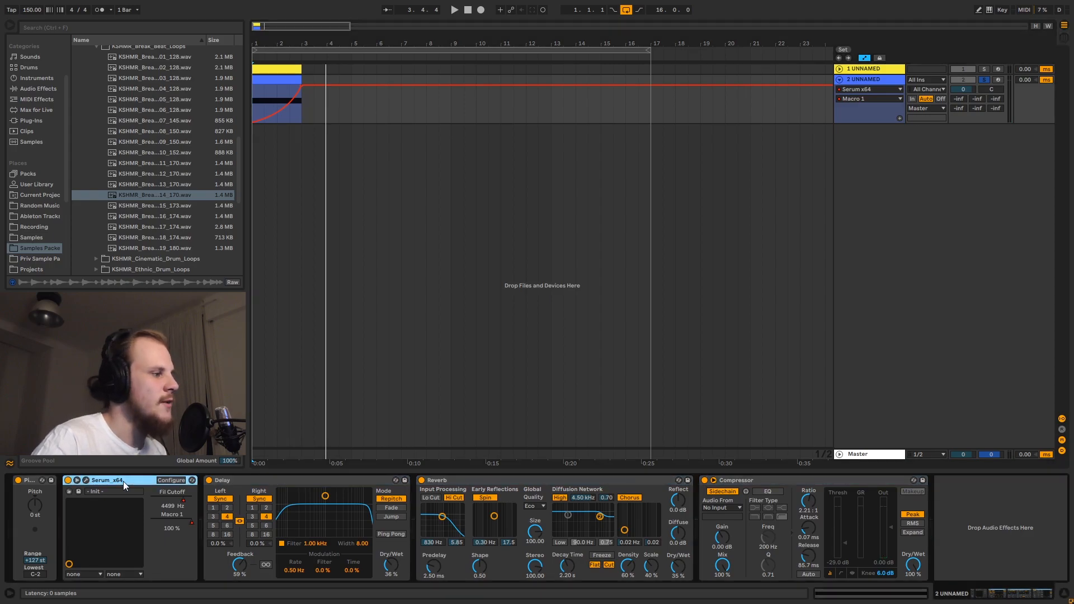
left_click(86, 481)
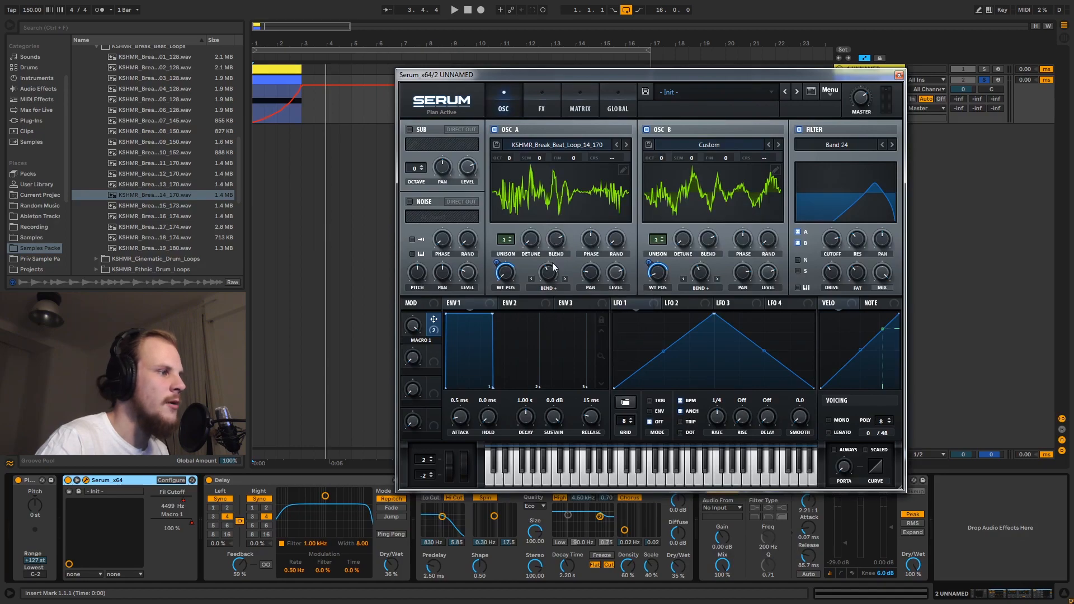
left_click_drag(547, 277, 531, 312)
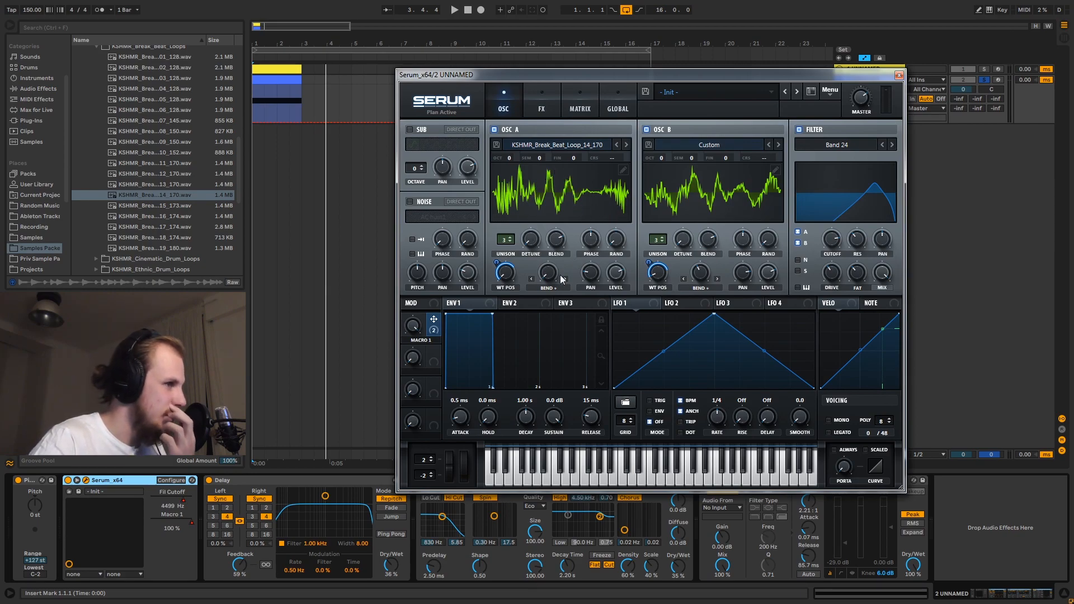
left_click_drag(550, 274, 562, 305)
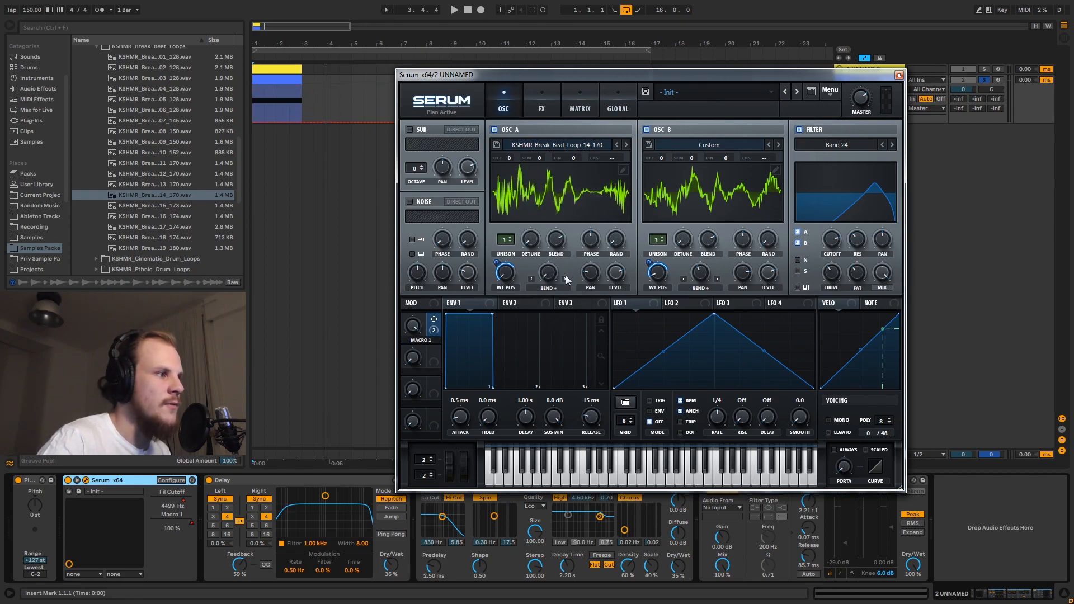
left_click(565, 277)
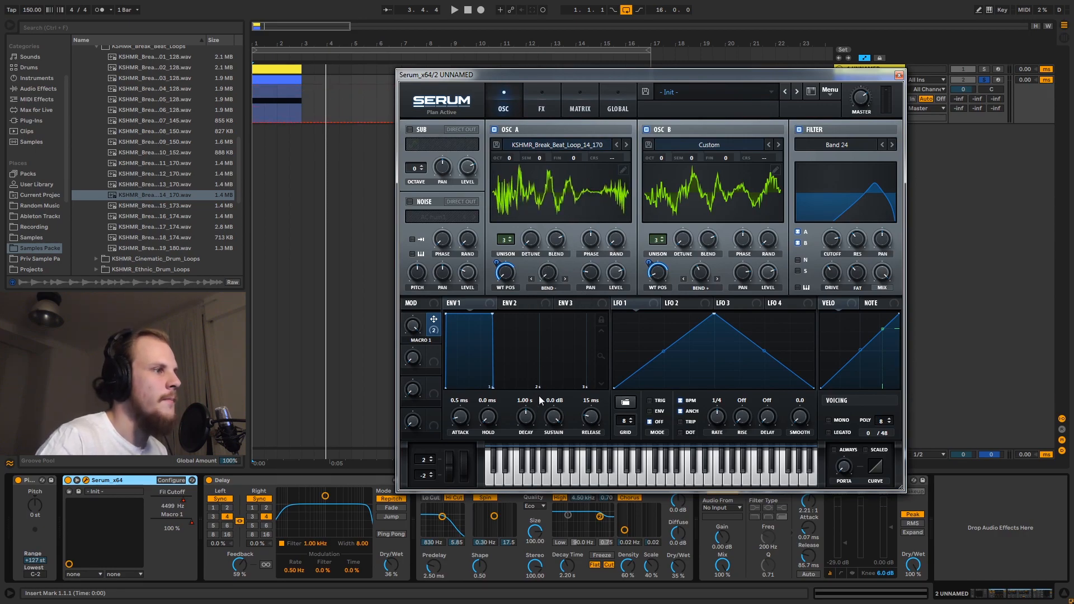
mouse_move(546, 276)
left_mouse_down()
mouse_move(551, 262)
mouse_move(548, 274)
left_mouse_up()
type("-40")
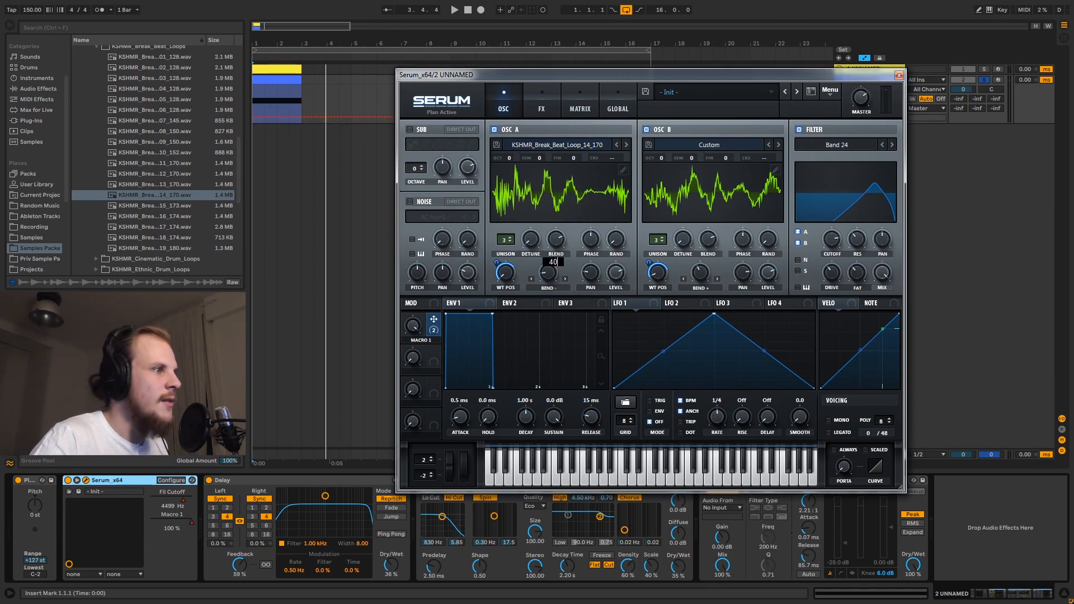
key("Return")
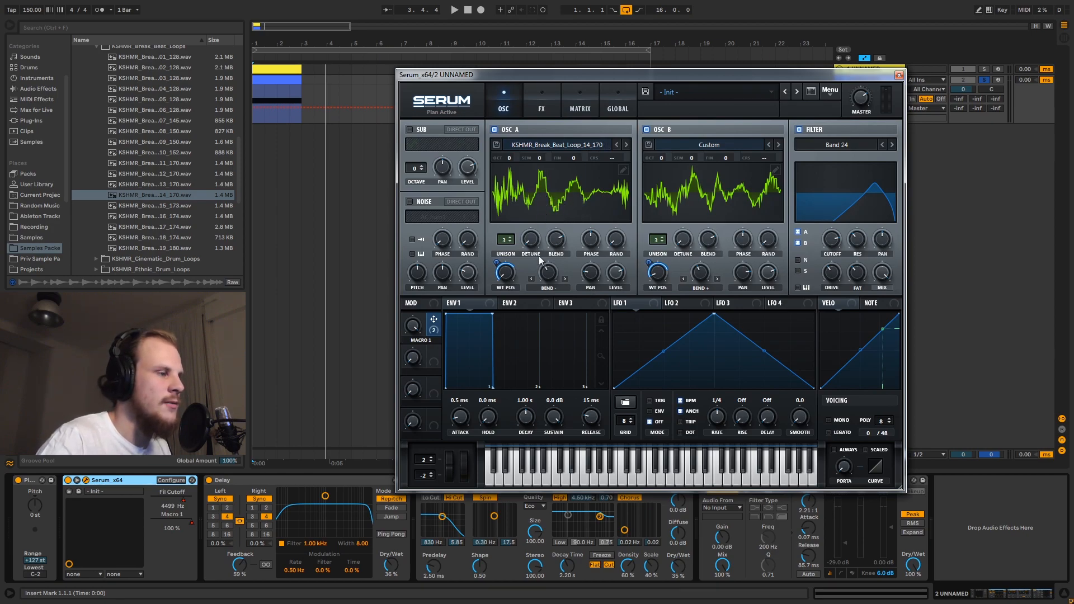
Review the Warp and WT Pos values in the global unison settings and return to the oscillator page.
left_click(617, 109)
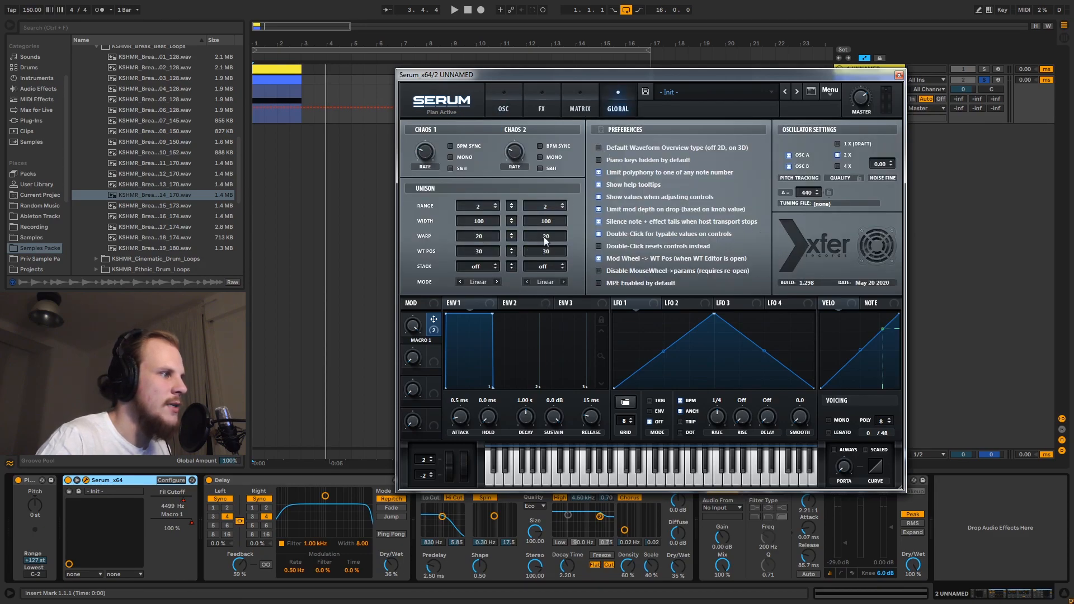
left_click(507, 108)
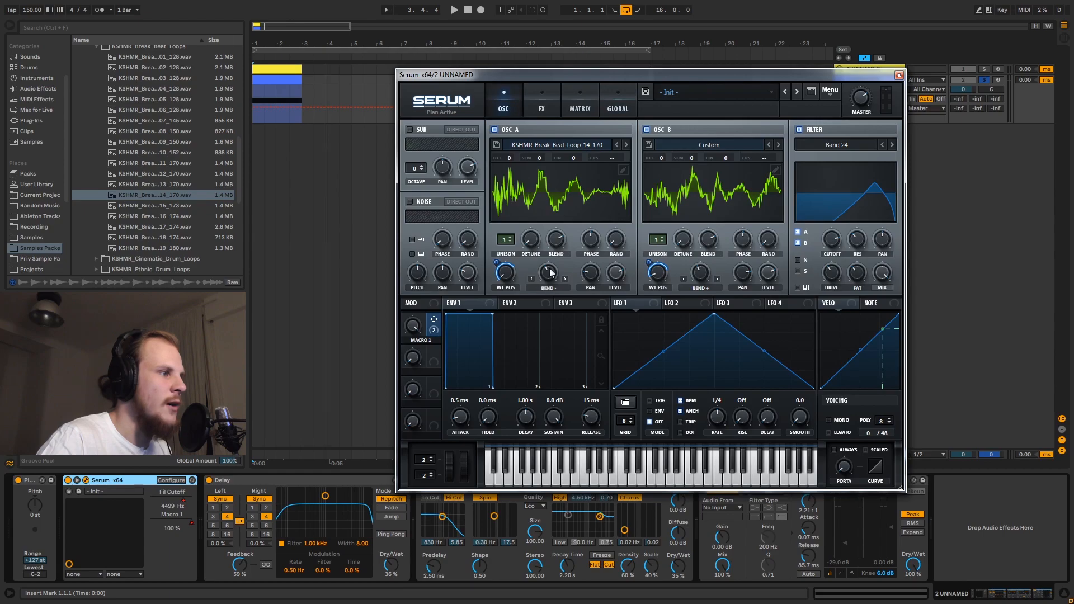